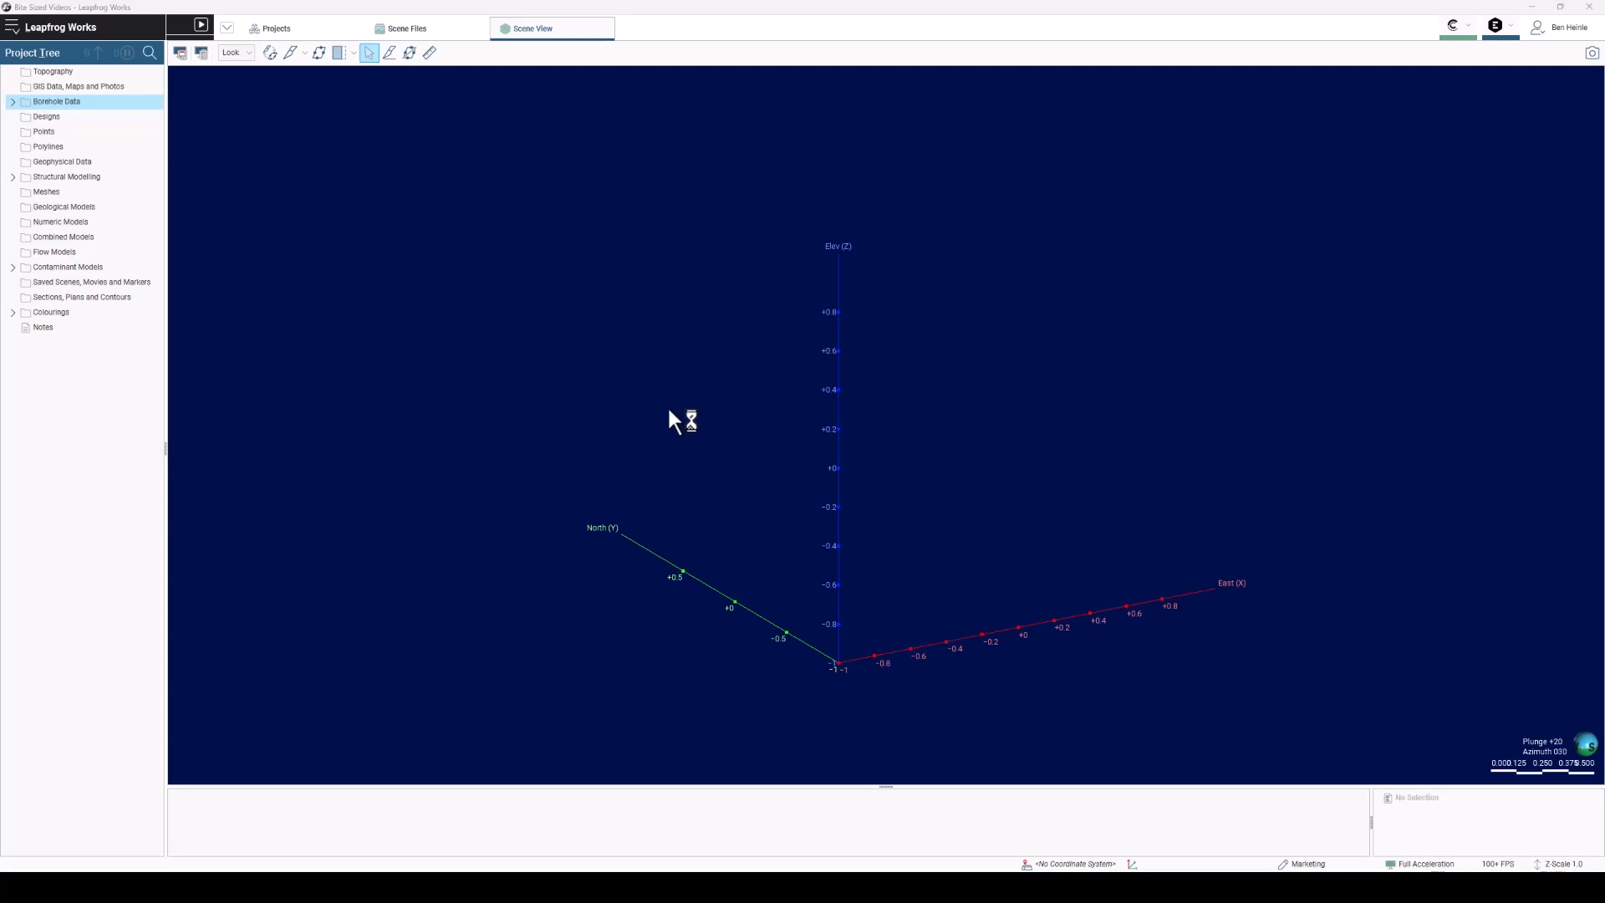
# Start an ODBC borehole import into Borehole Data, using a database file as the data source
pyautogui.click(52, 102)
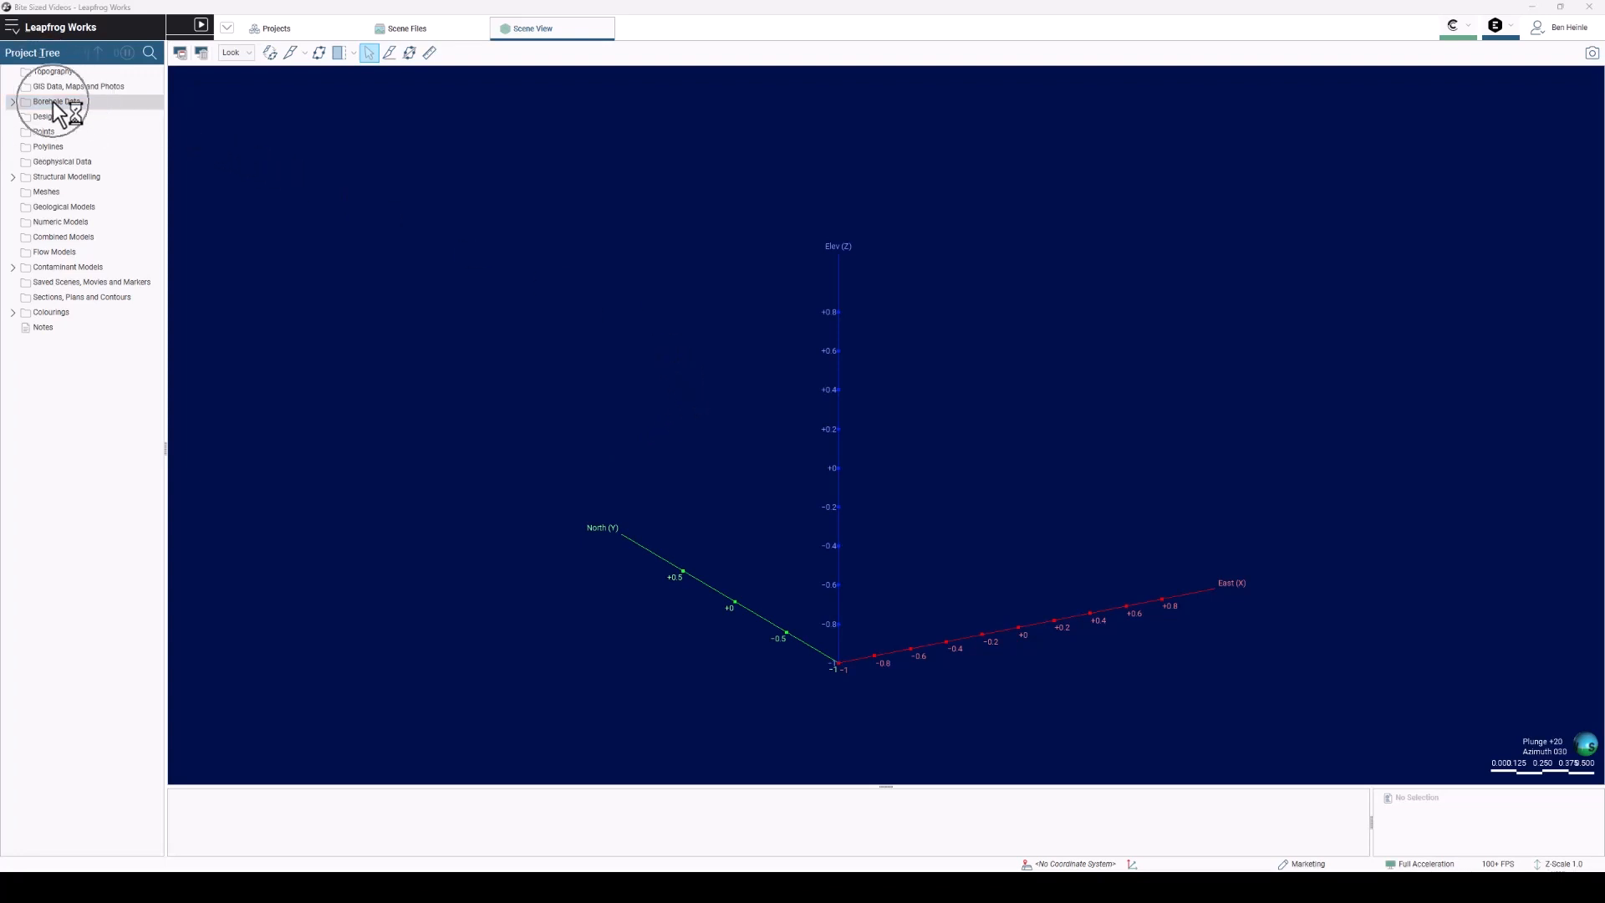
pyautogui.rightClick(94, 102)
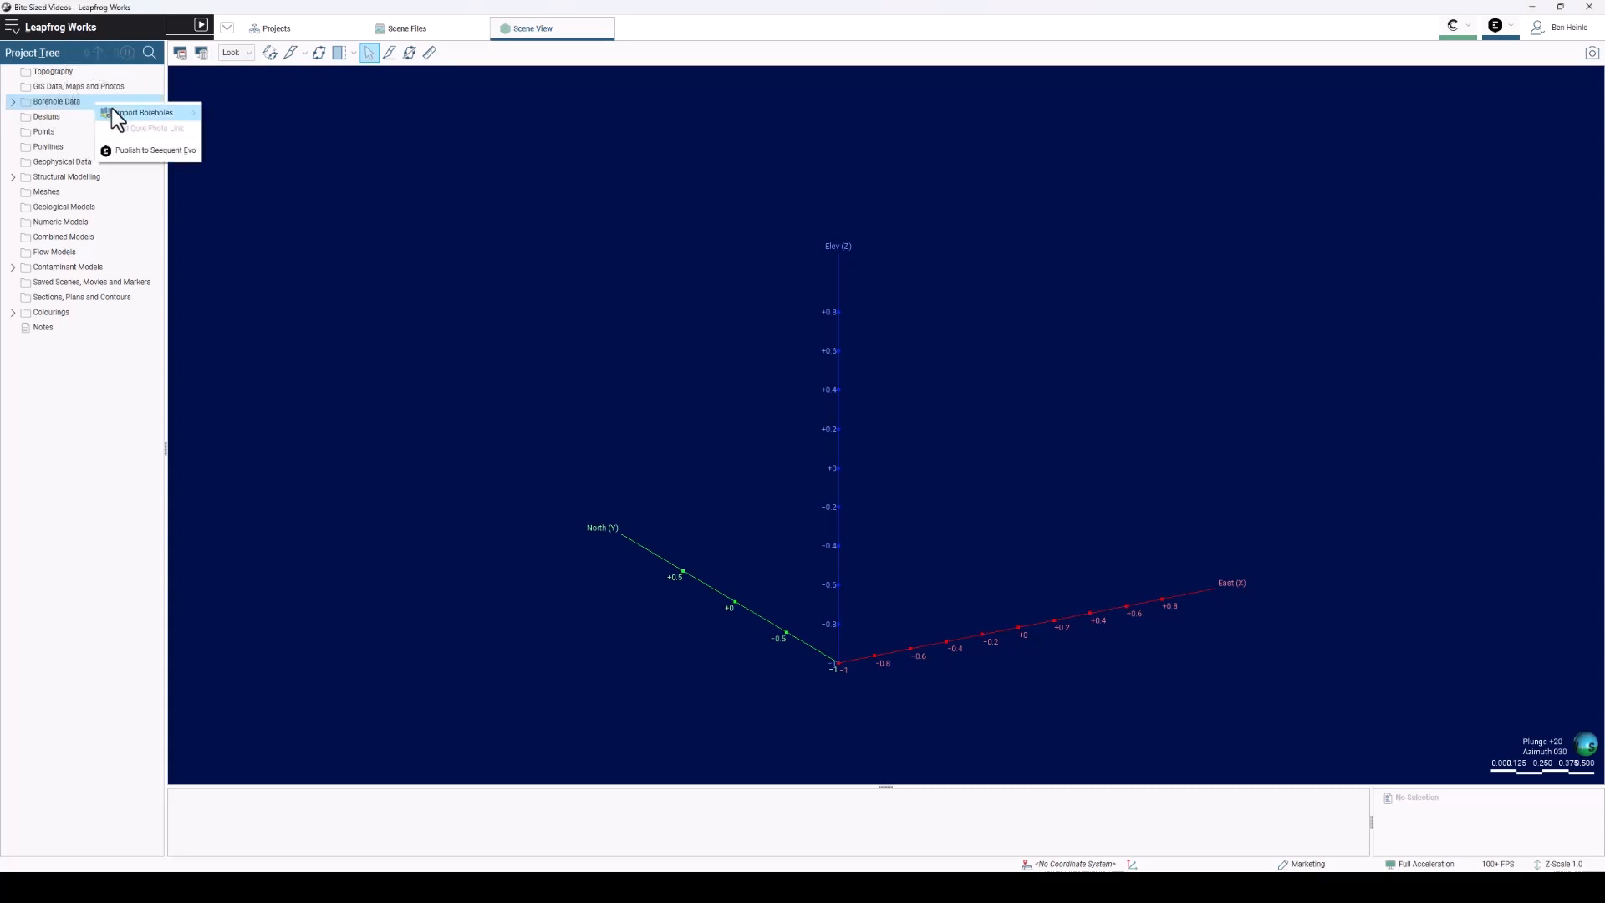
pyautogui.moveTo(127, 113)
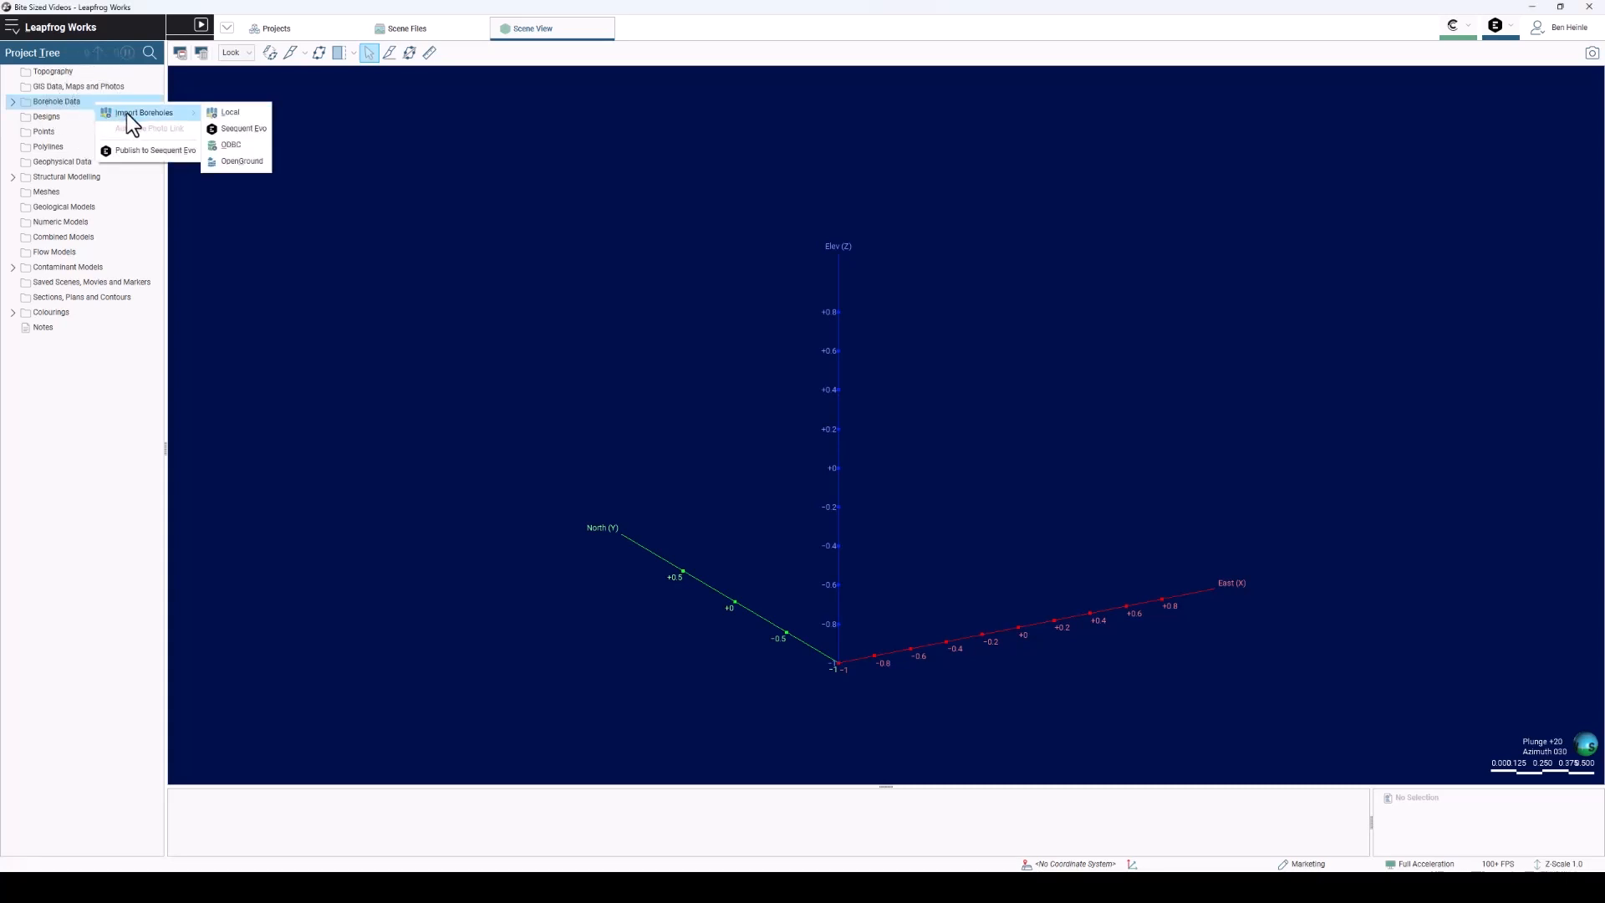
pyautogui.click(231, 145)
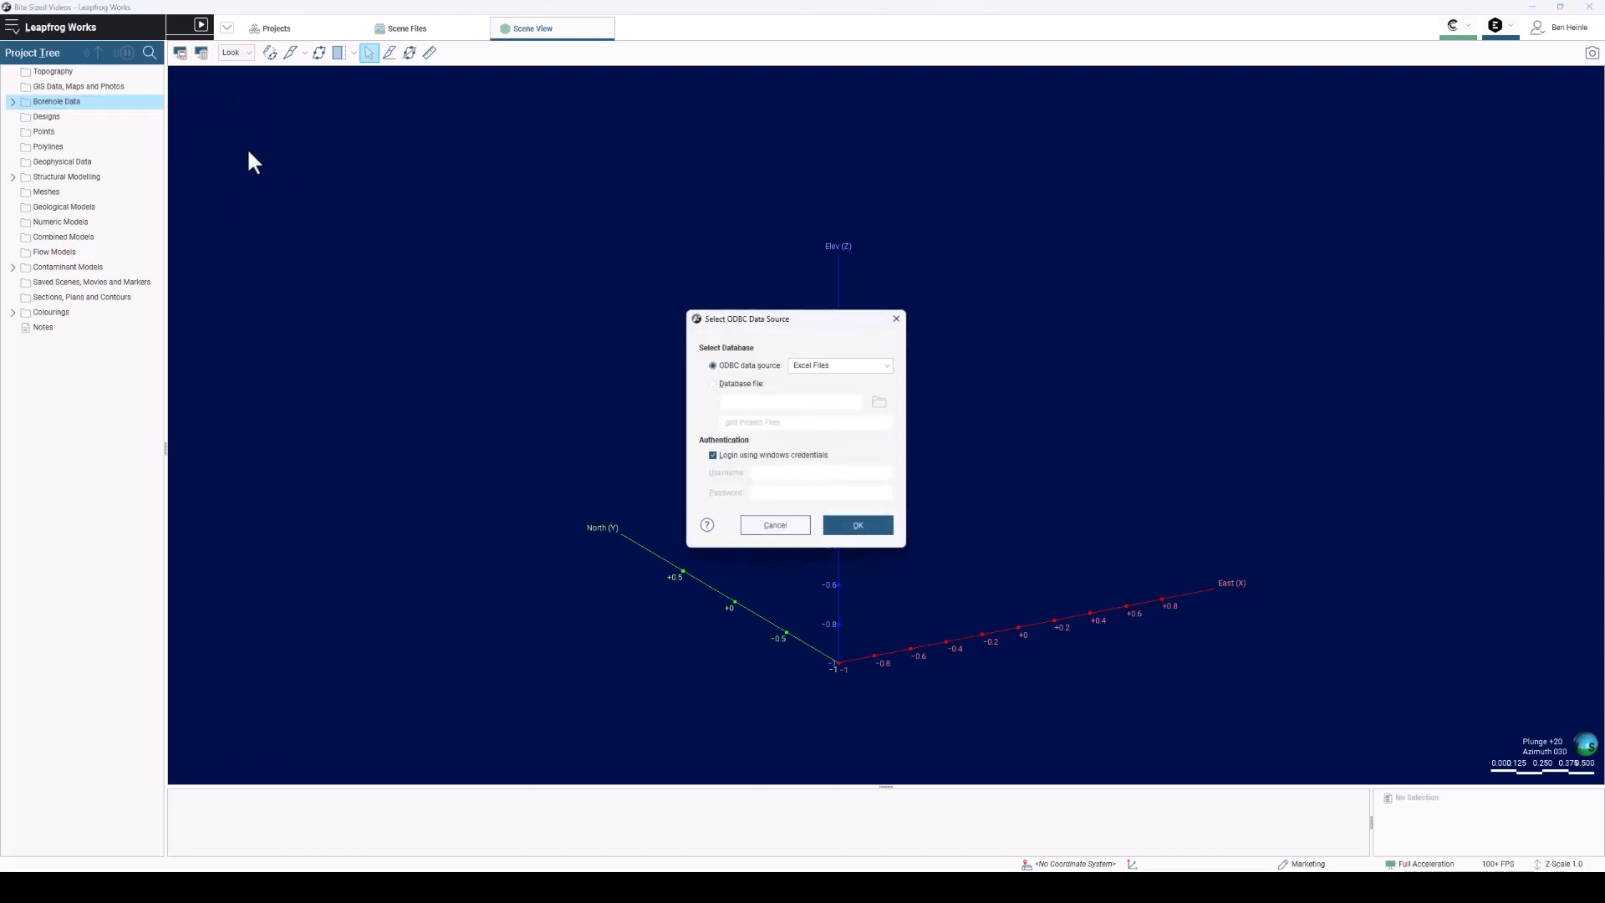
pyautogui.moveTo(775, 320); pyautogui.dragTo(607, 253)
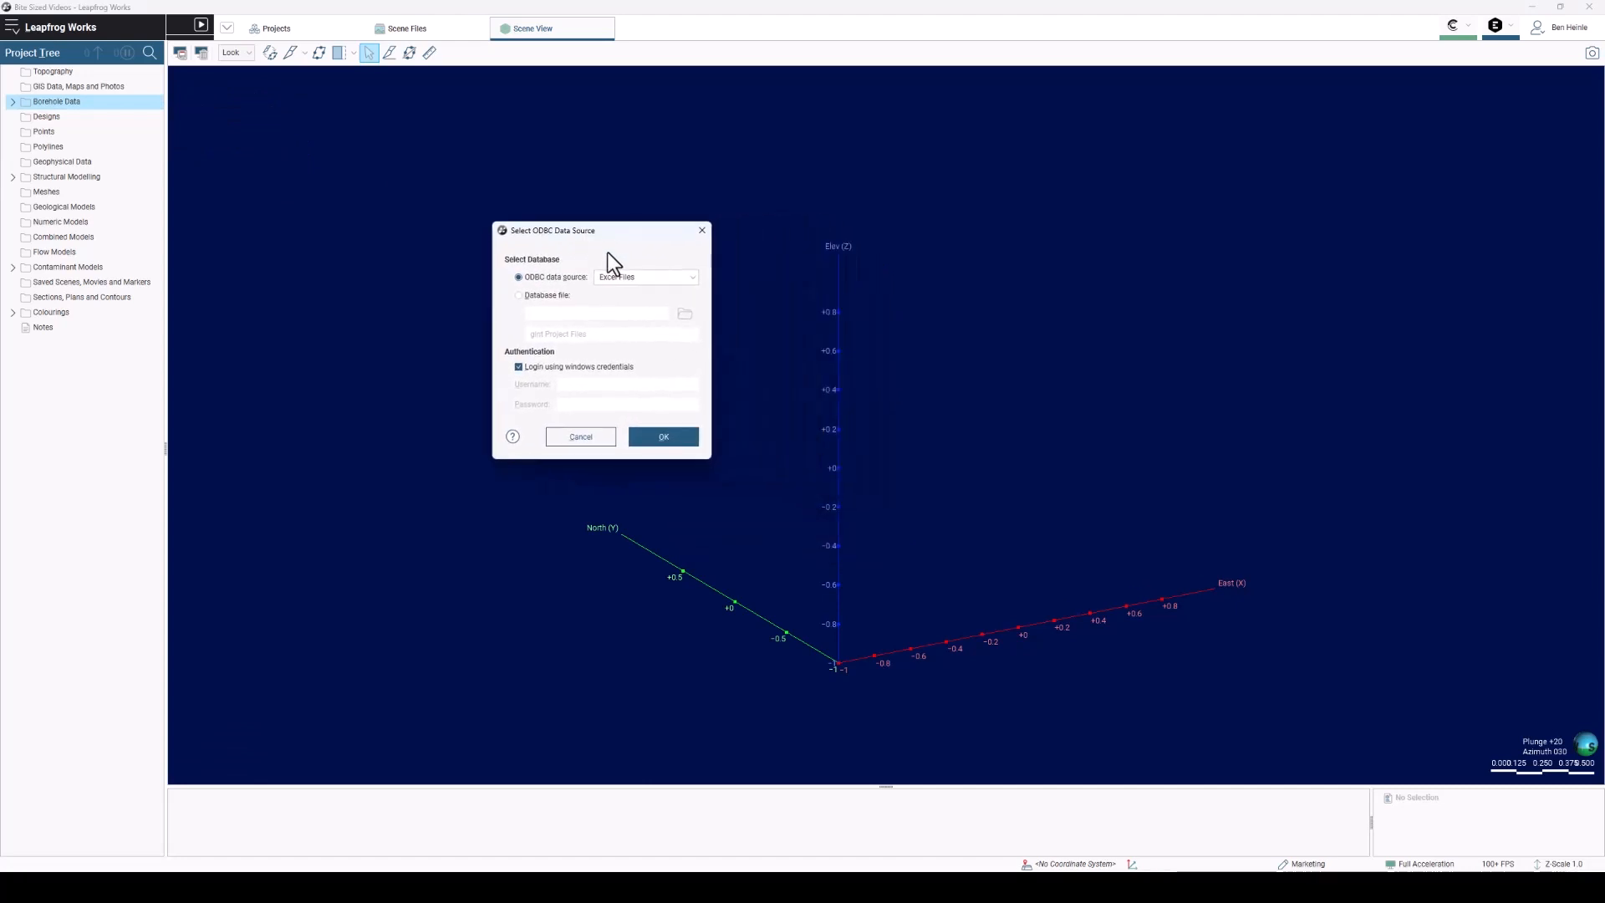
pyautogui.click(519, 296)
pyautogui.click(520, 296)
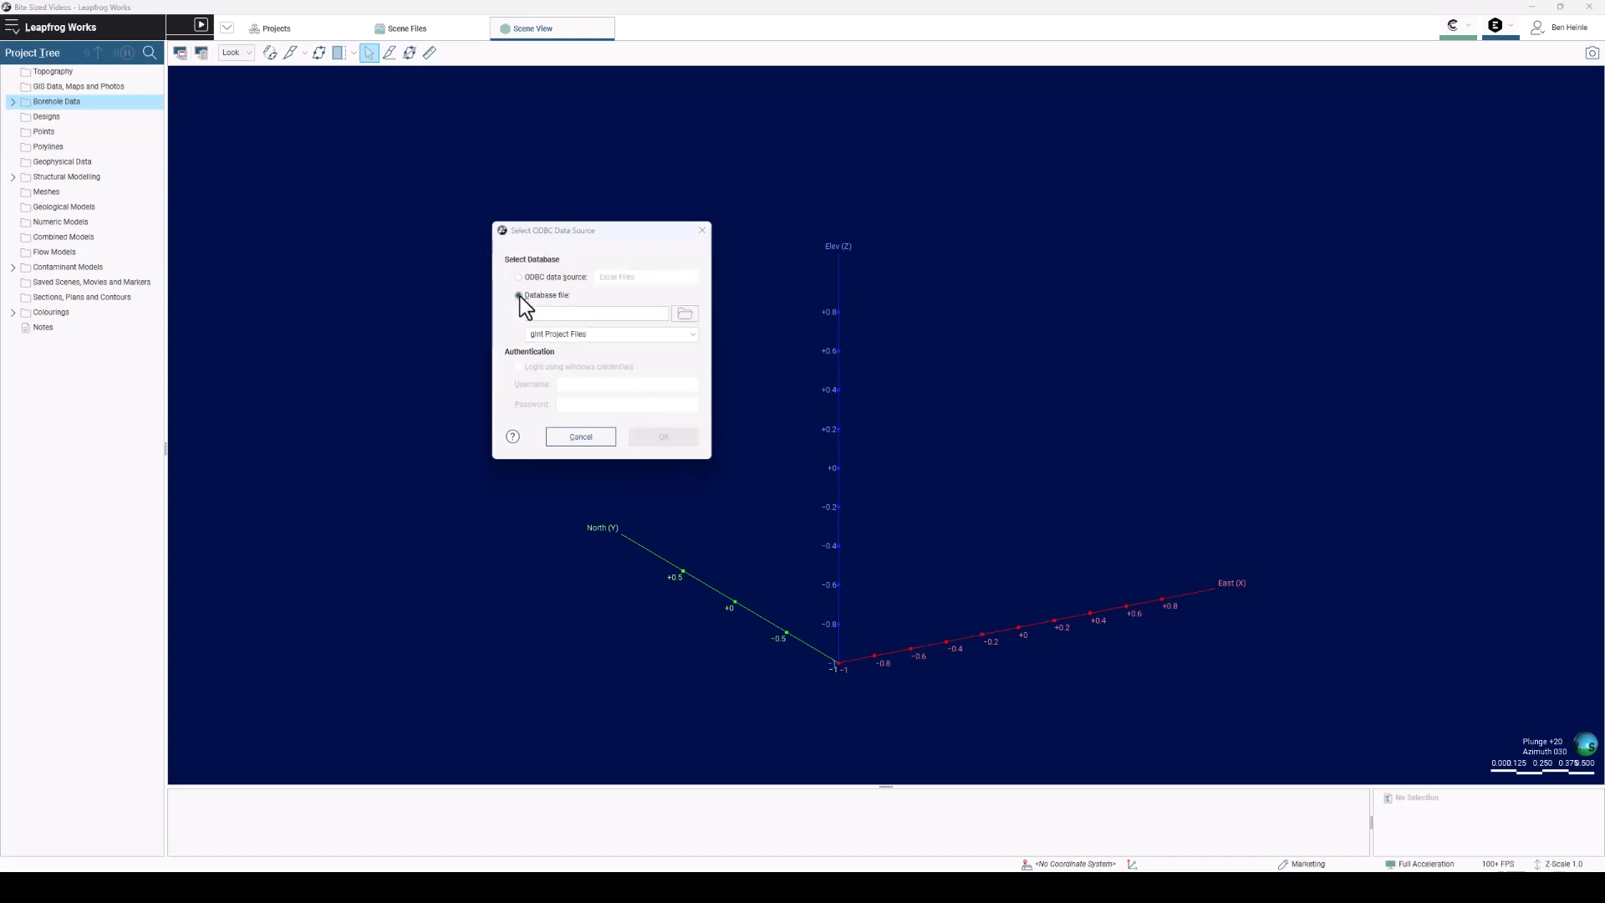
# Locate the Borehole Data Import Excel workbook and examine its collar, survey, interval_geo and interval_RQD sheets in Excel
pyautogui.click(685, 315)
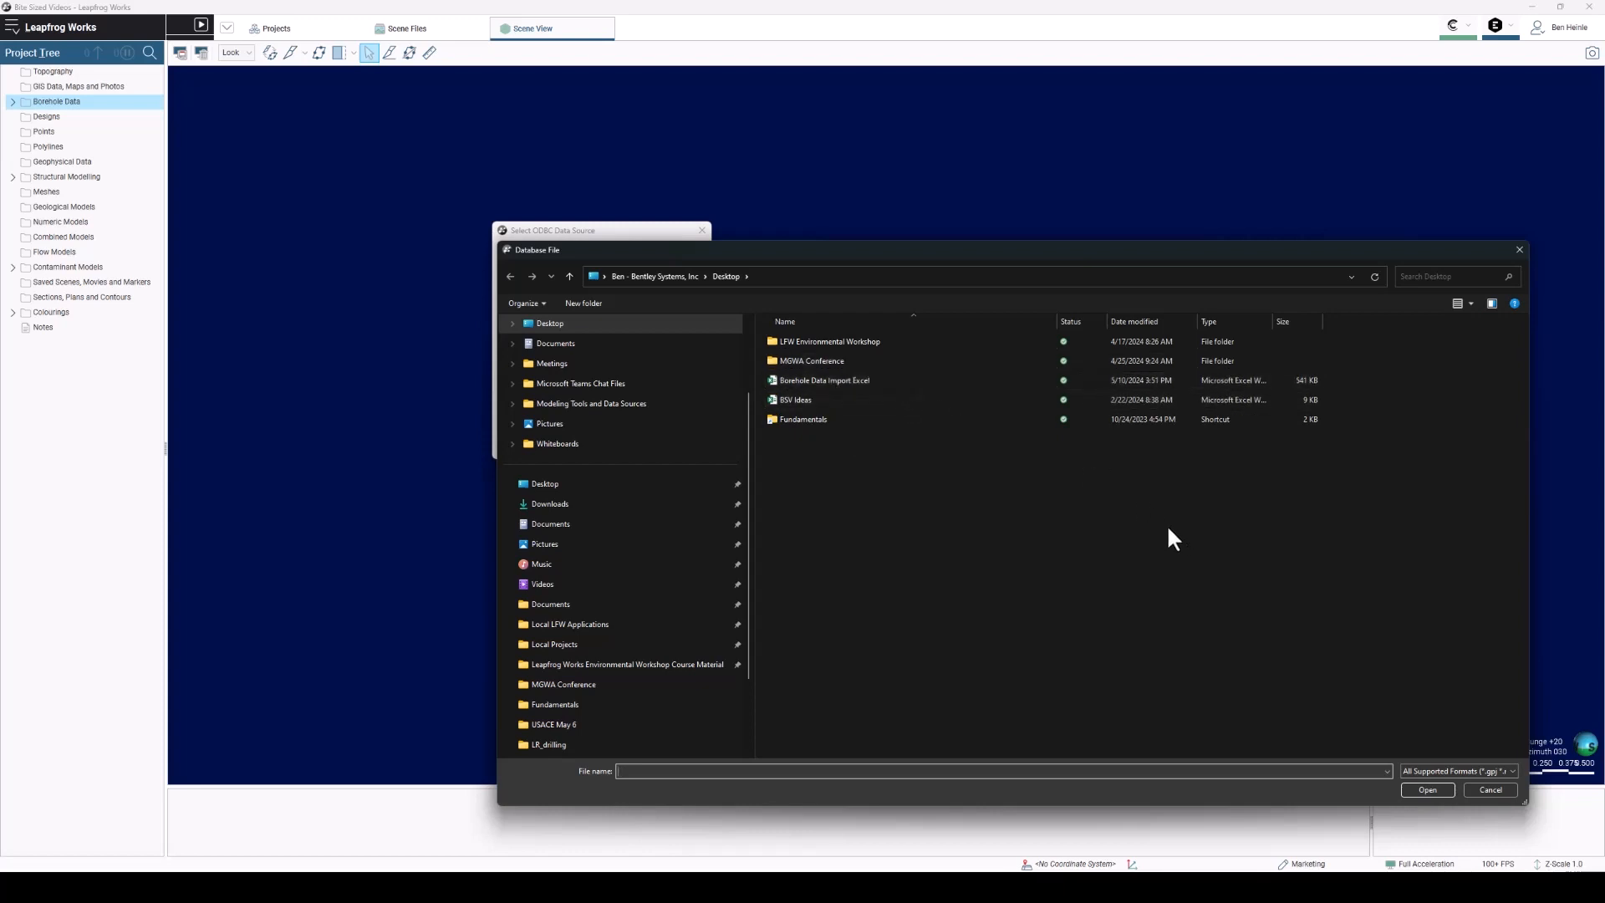
pyautogui.click(852, 380)
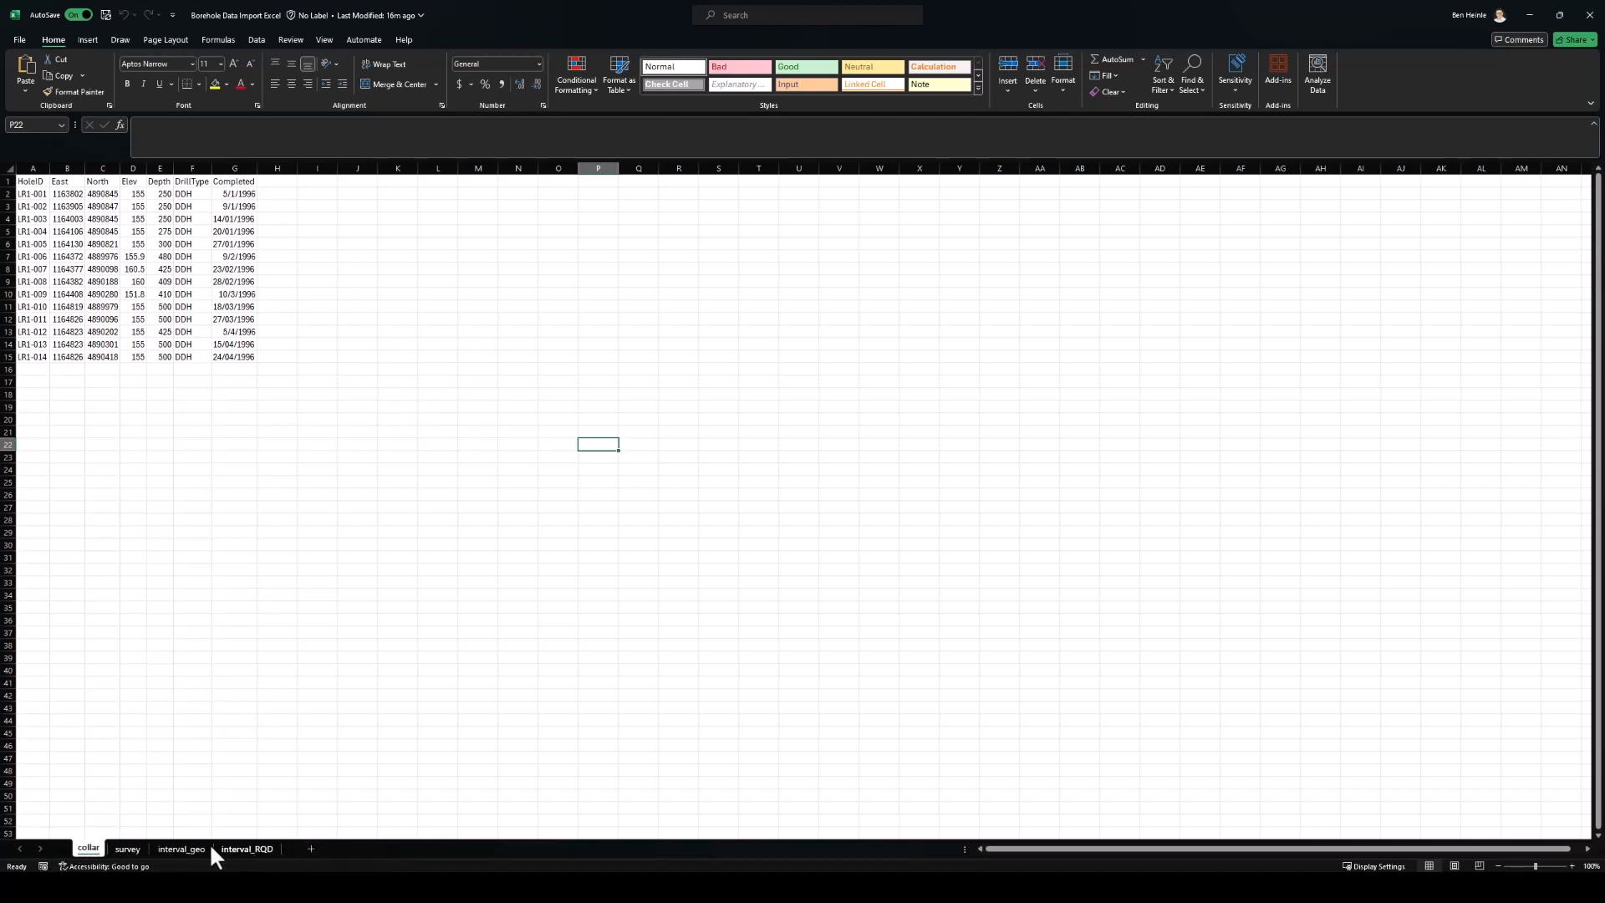
pyautogui.click(85, 843)
pyautogui.click(136, 848)
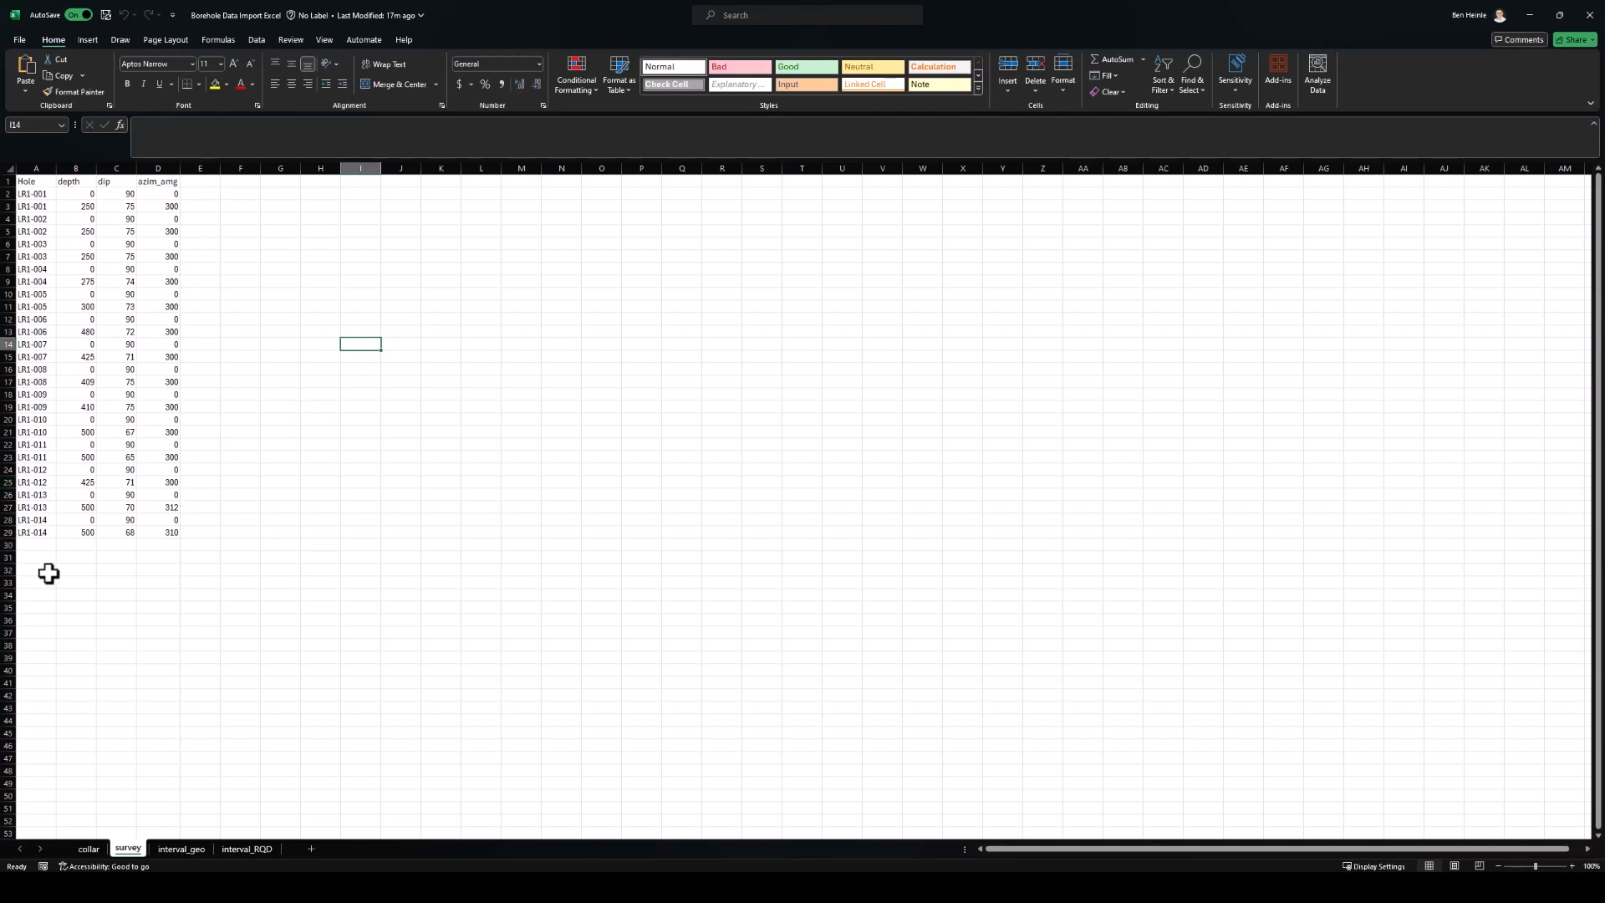
pyautogui.click(178, 850)
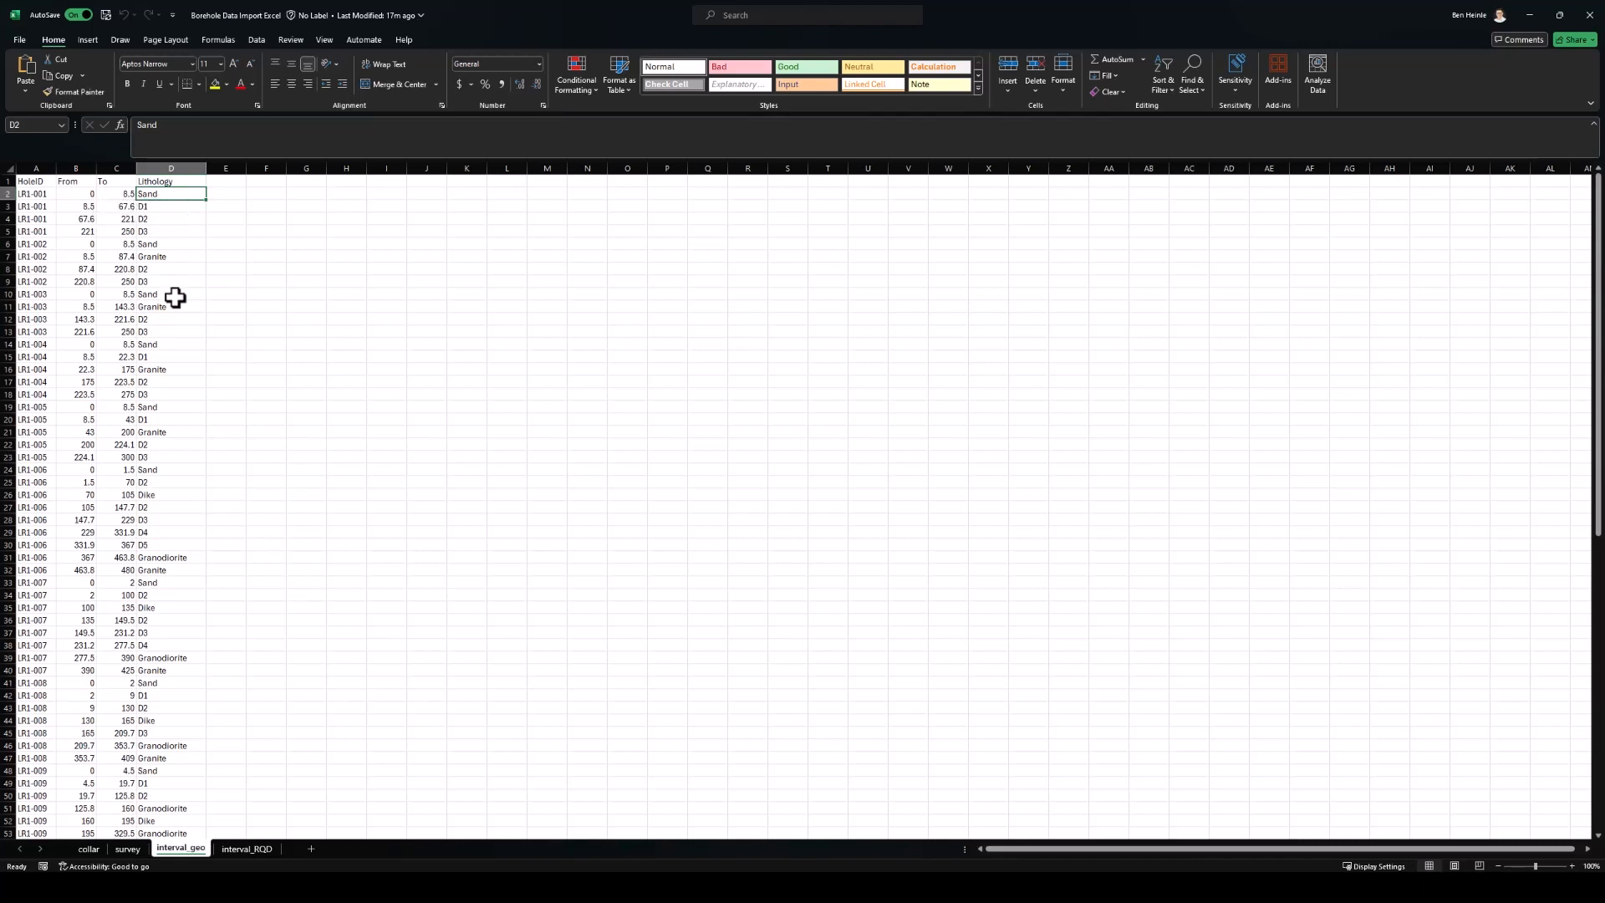
pyautogui.click(242, 848)
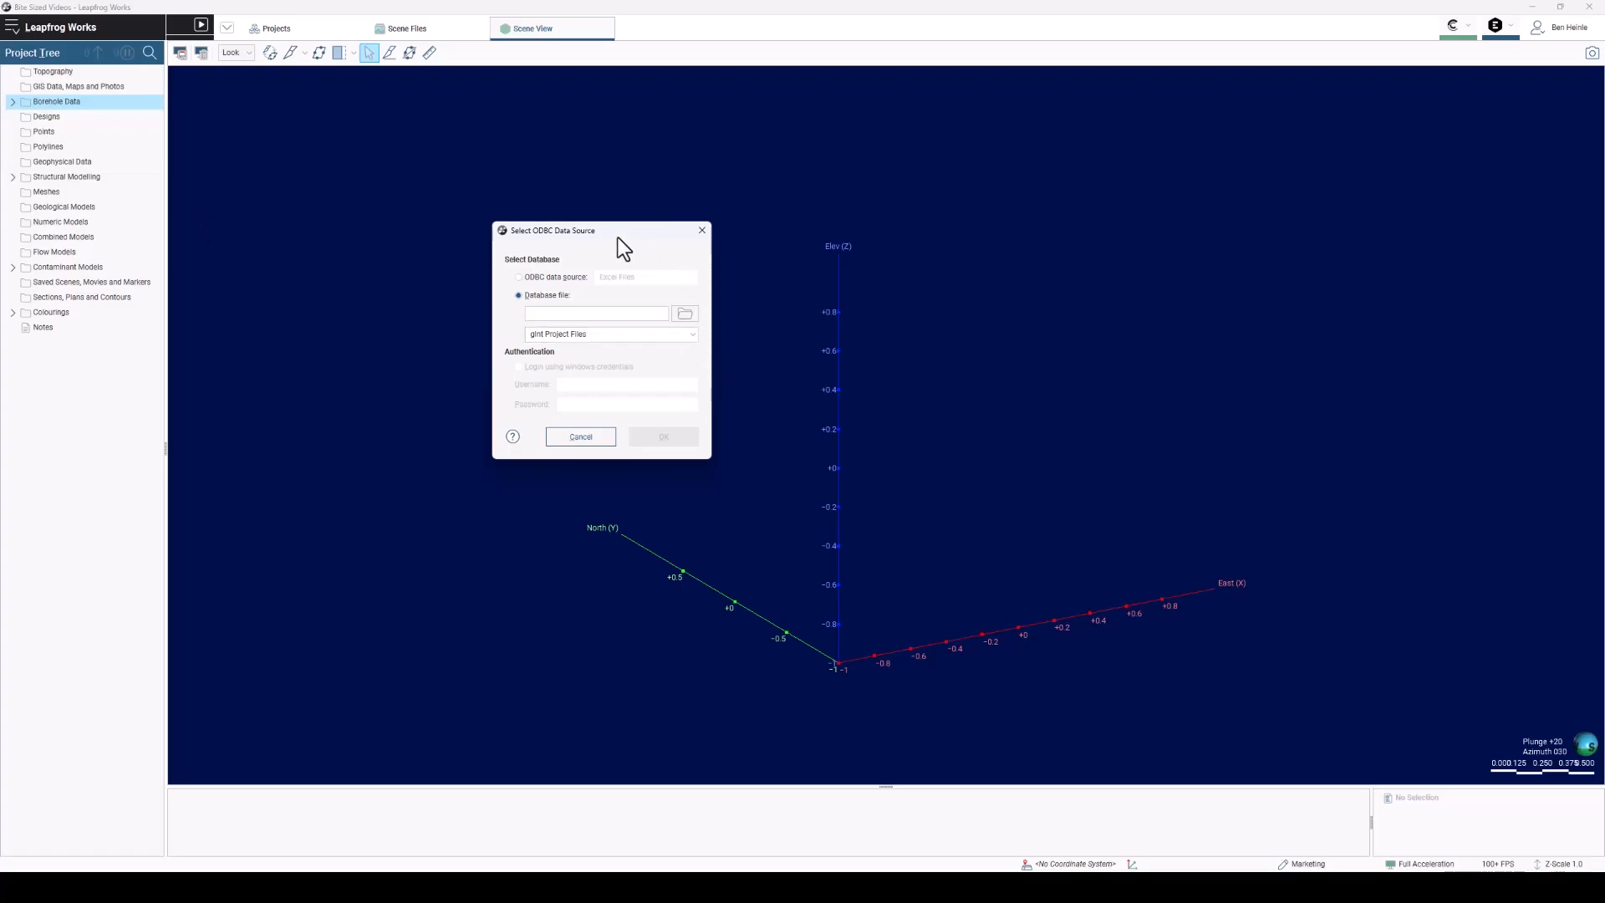
# Back in Leapfrog Works, load Borehole Data Import Excel as the database file with the Microsoft Excel Driver
pyautogui.click(688, 313)
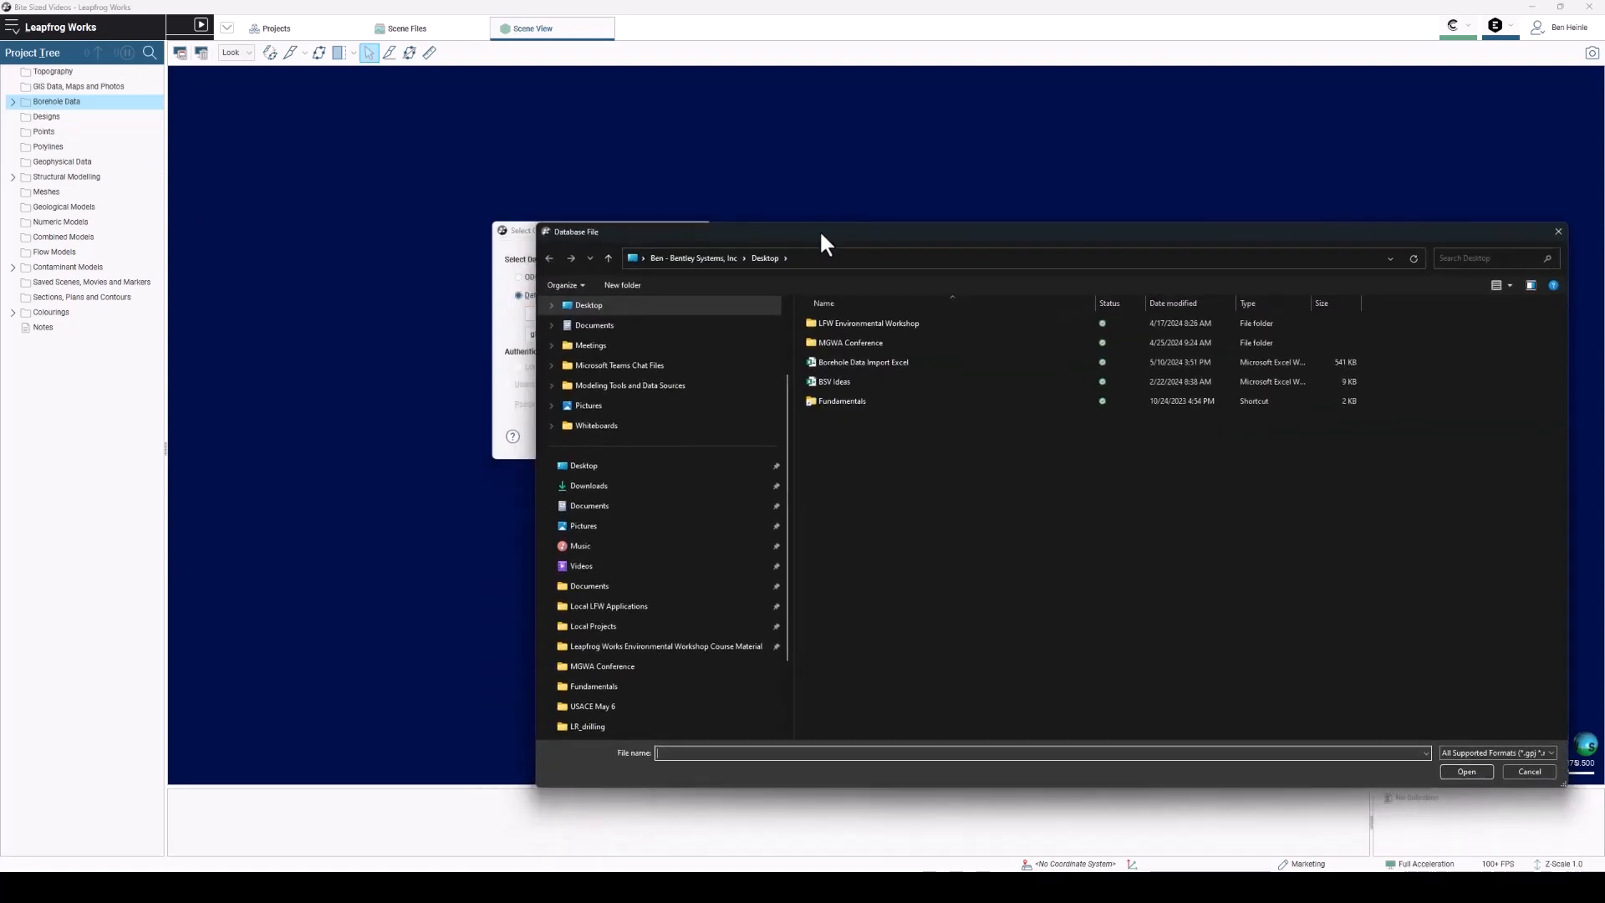
pyautogui.doubleClick(864, 367)
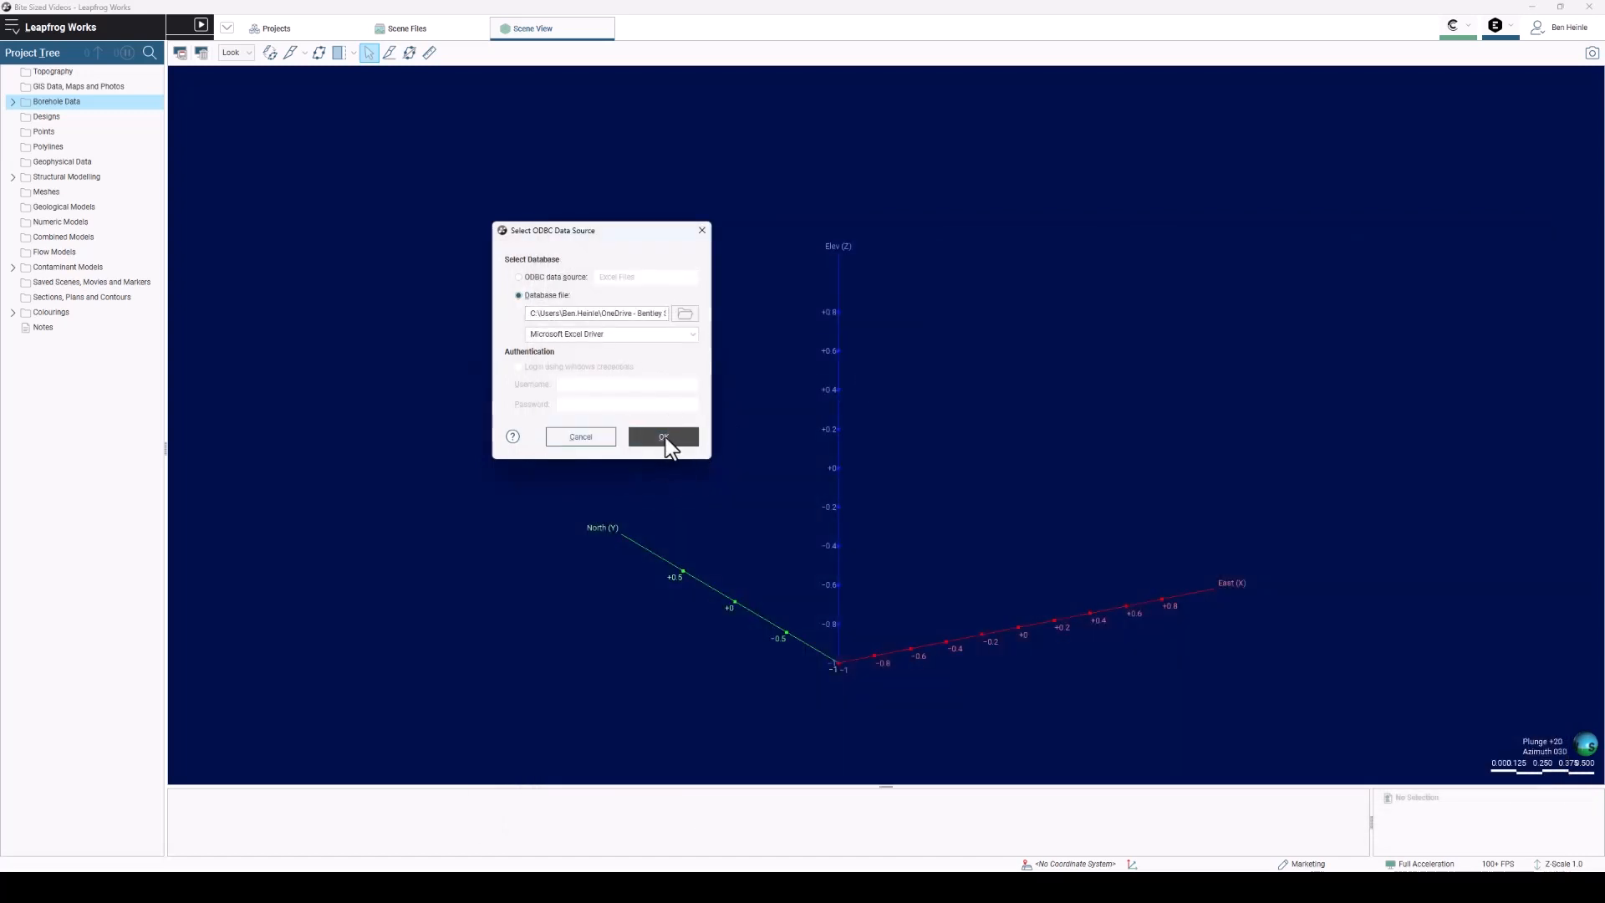
pyautogui.click(666, 437)
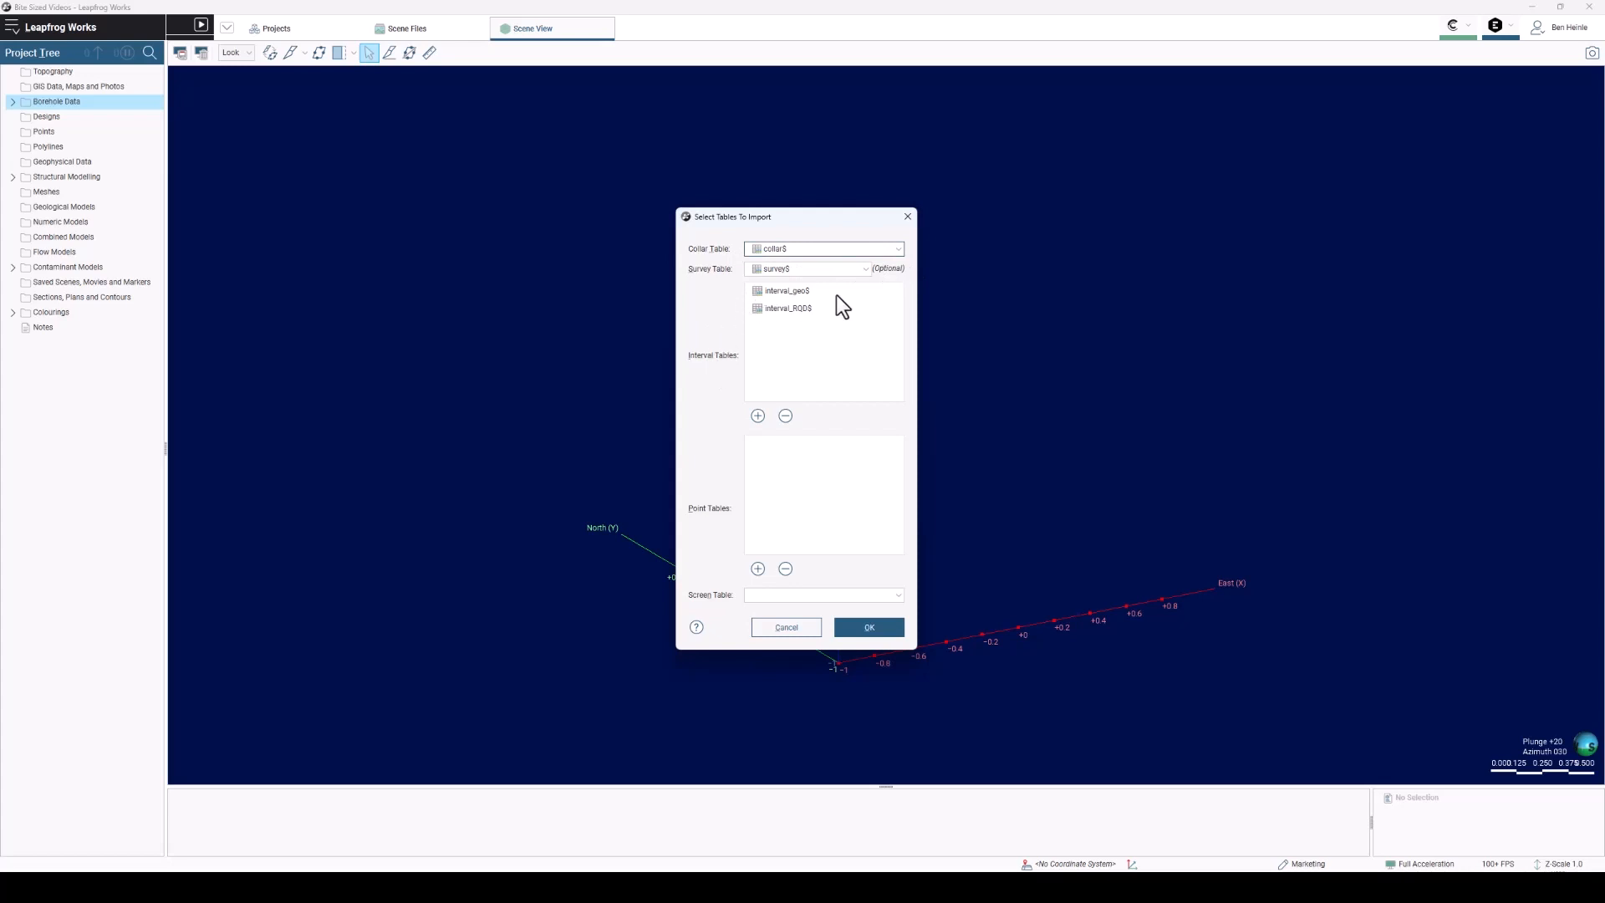
# Accept collar$ as the collar table, survey$ as the survey table, and interval_geo$ and interval_RQD$ as the interval tables
pyautogui.click(795, 247)
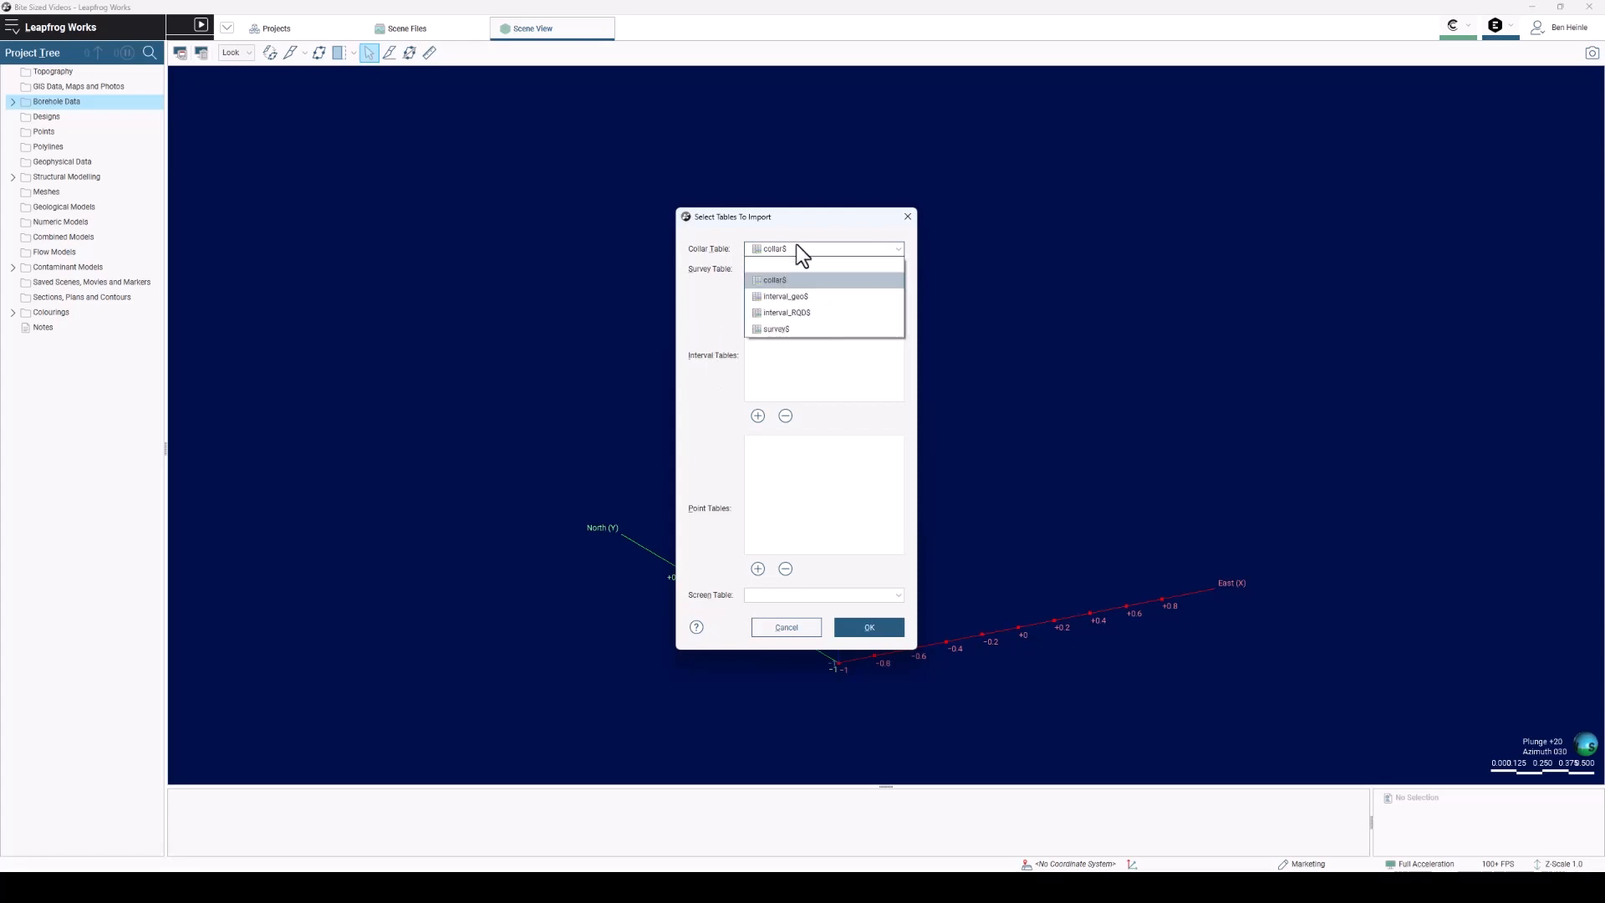
pyautogui.click(804, 247)
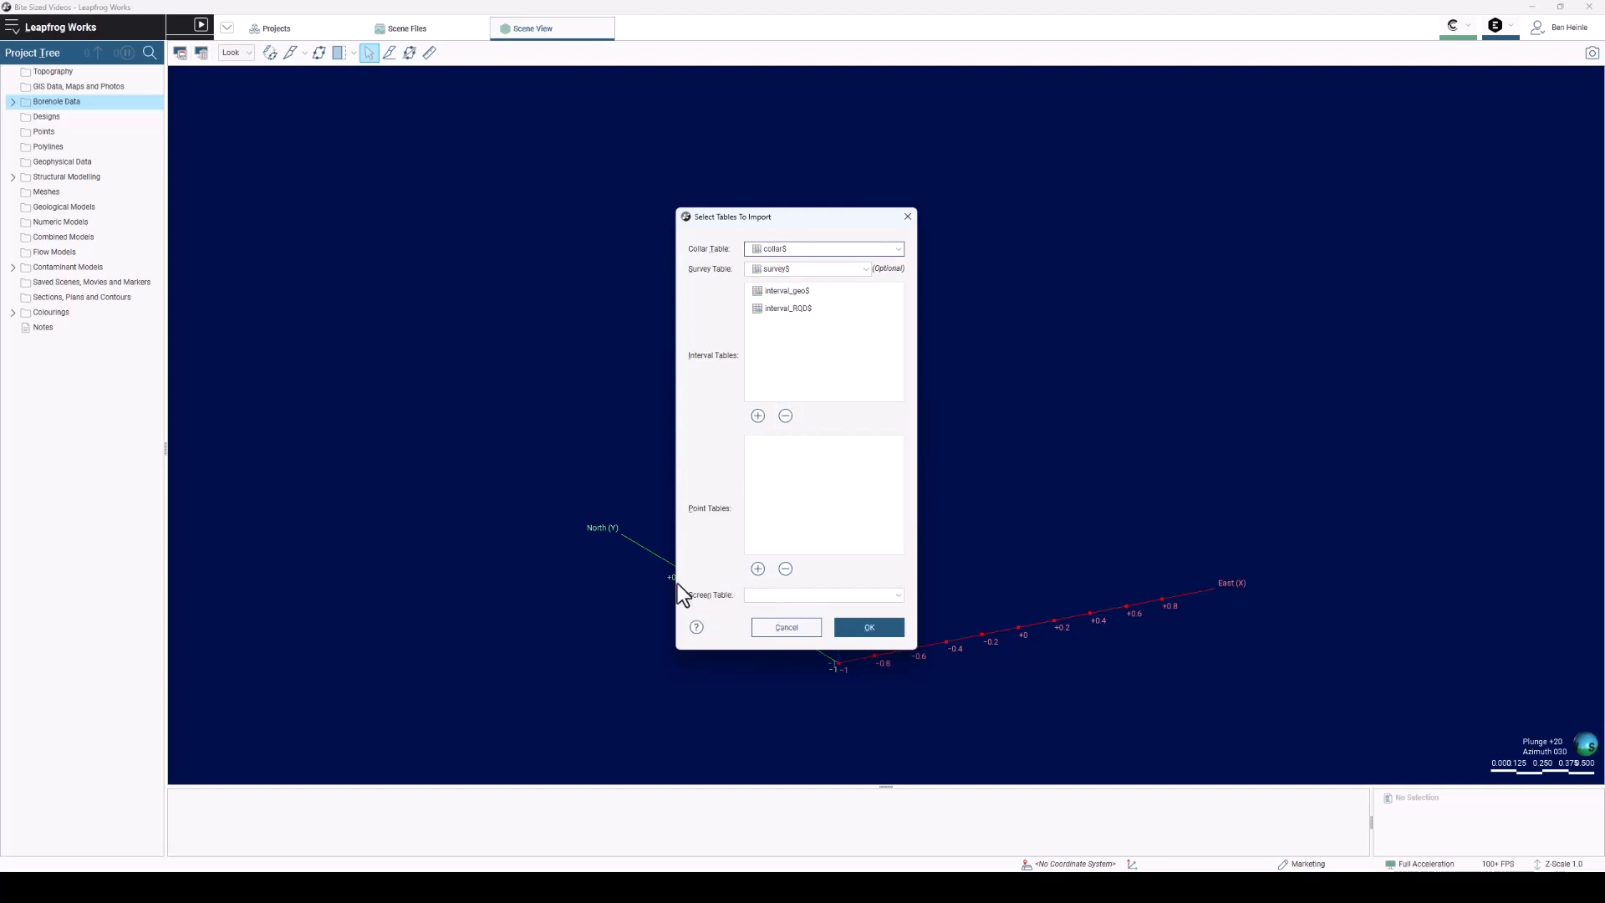
pyautogui.click(868, 629)
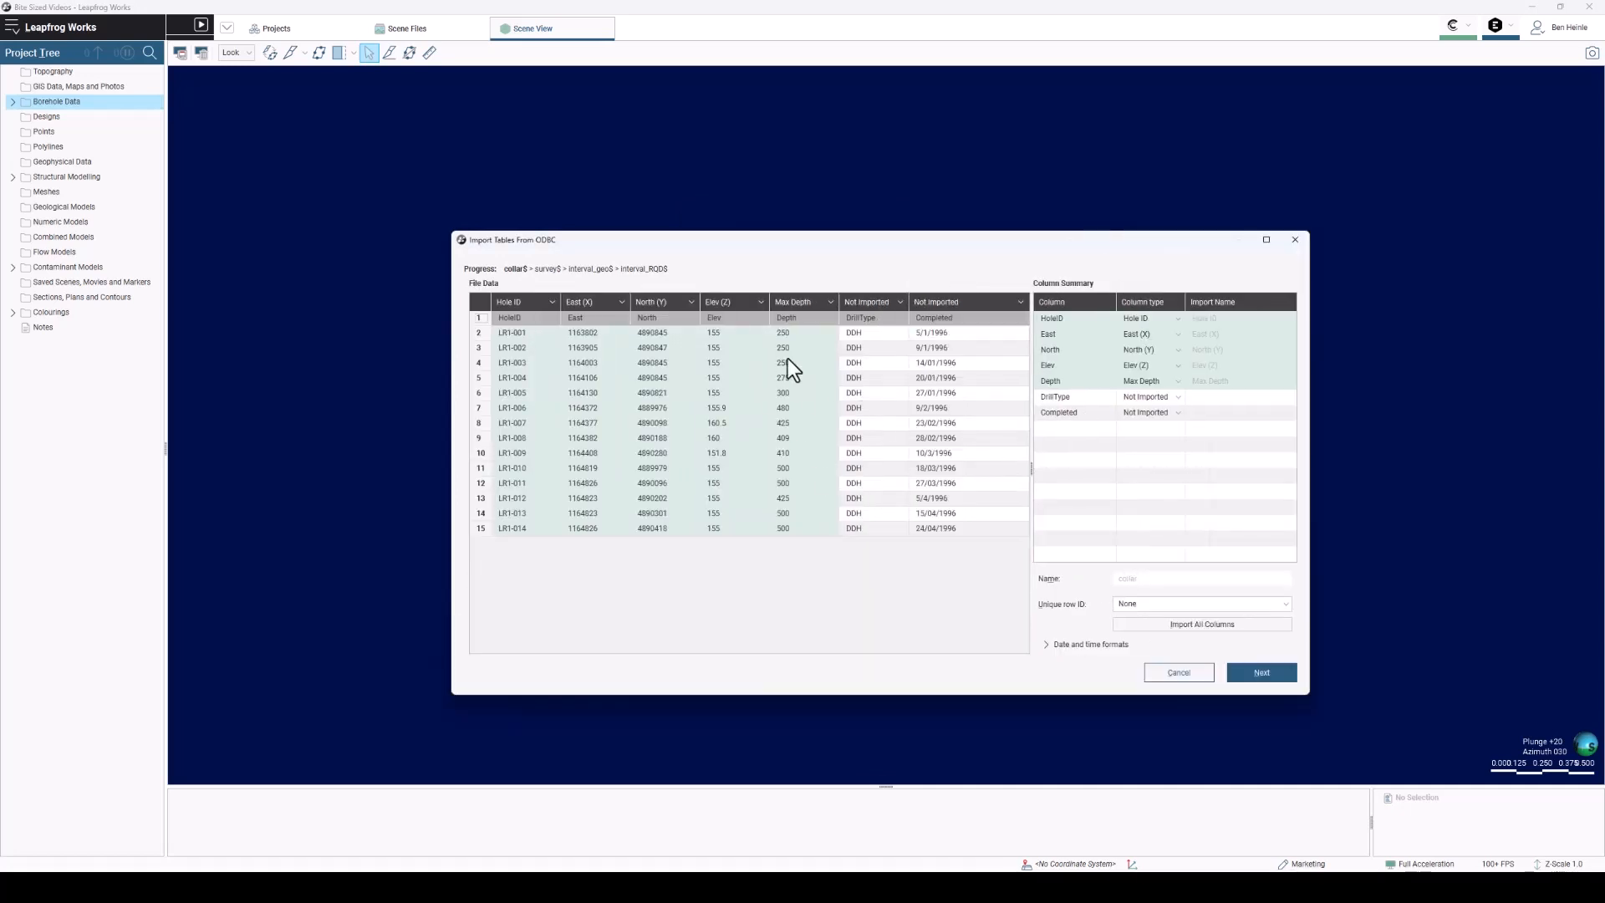
# Accept the suggested column mappings for the collar, survey and interval_geo tables
pyautogui.click(1243, 672)
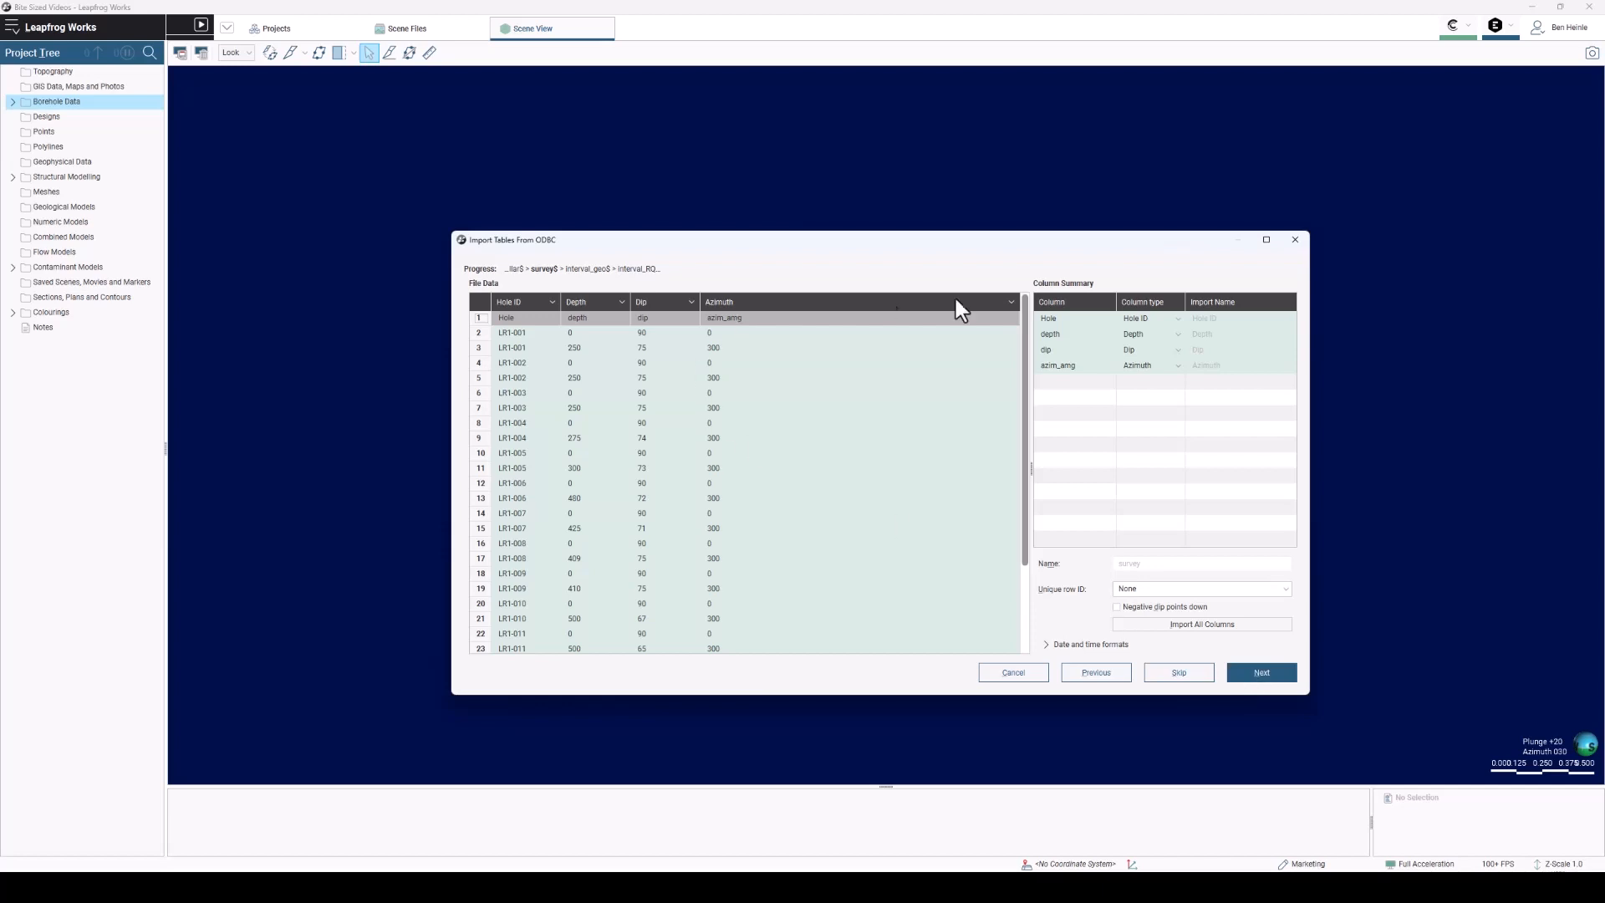
pyautogui.click(1262, 672)
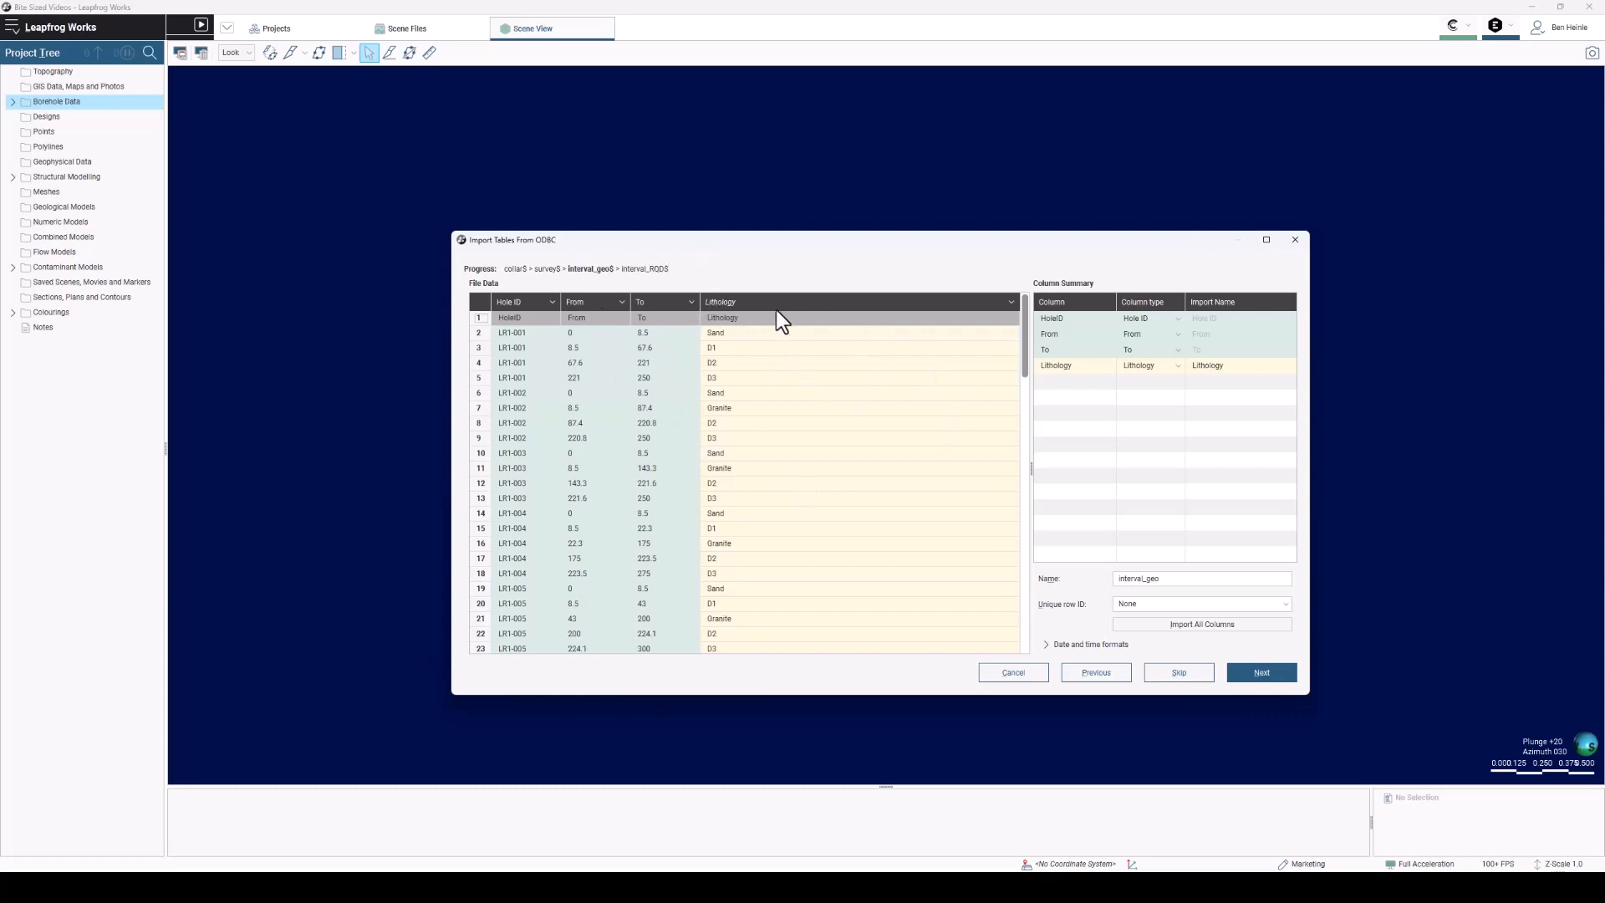
pyautogui.click(1267, 667)
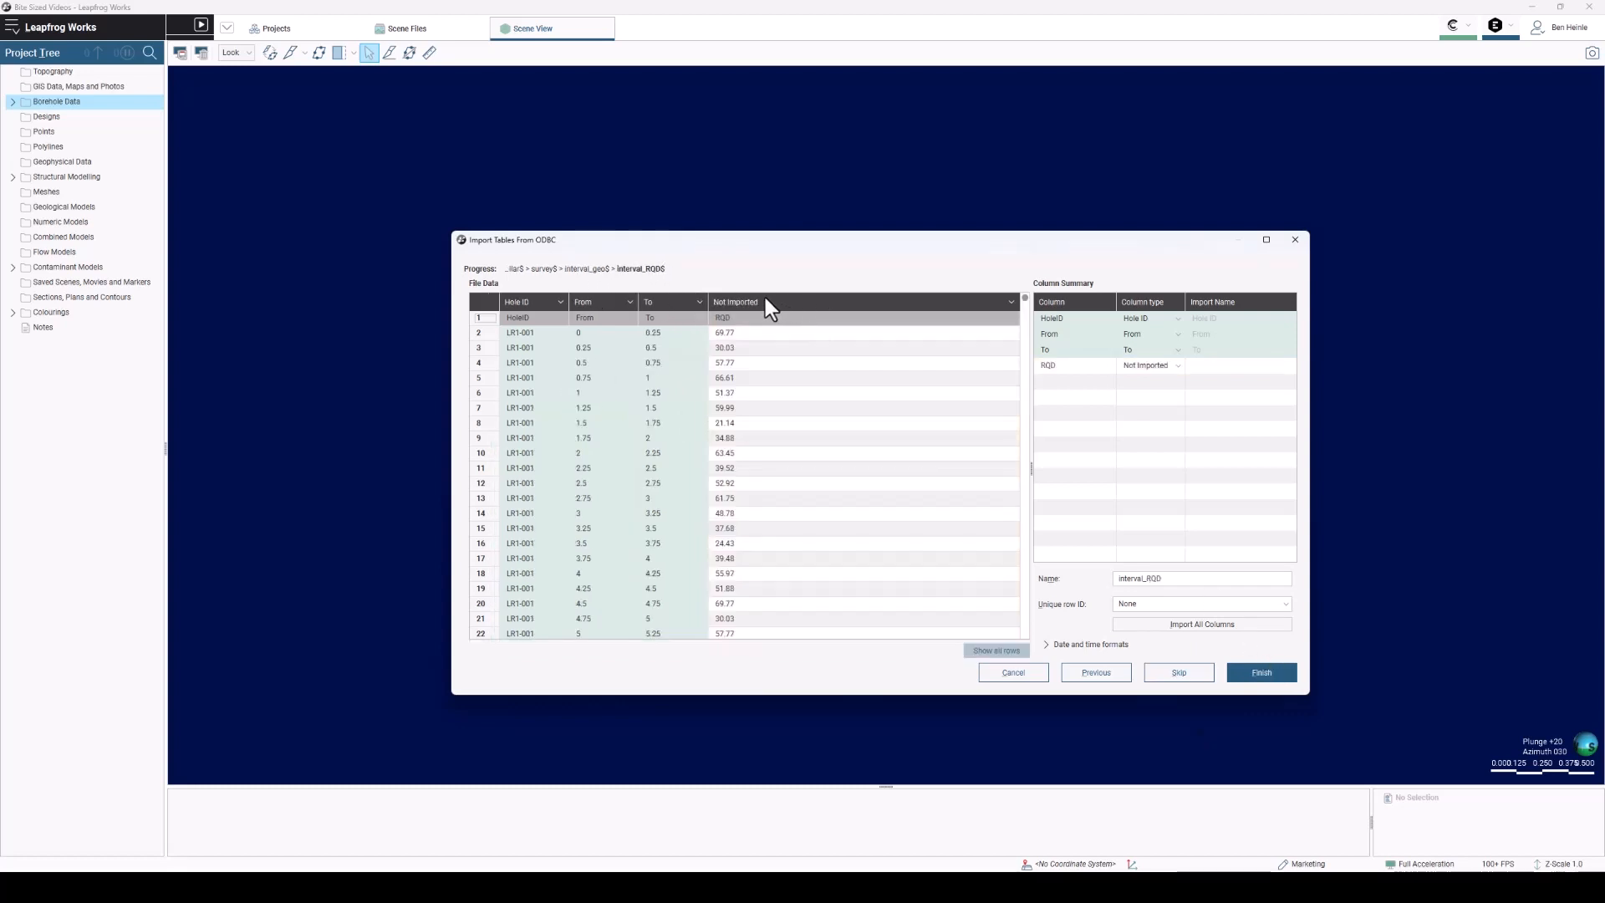
# Import the RQD column of the interval_RQD table as Numeric and finish the borehole import
pyautogui.click(765, 297)
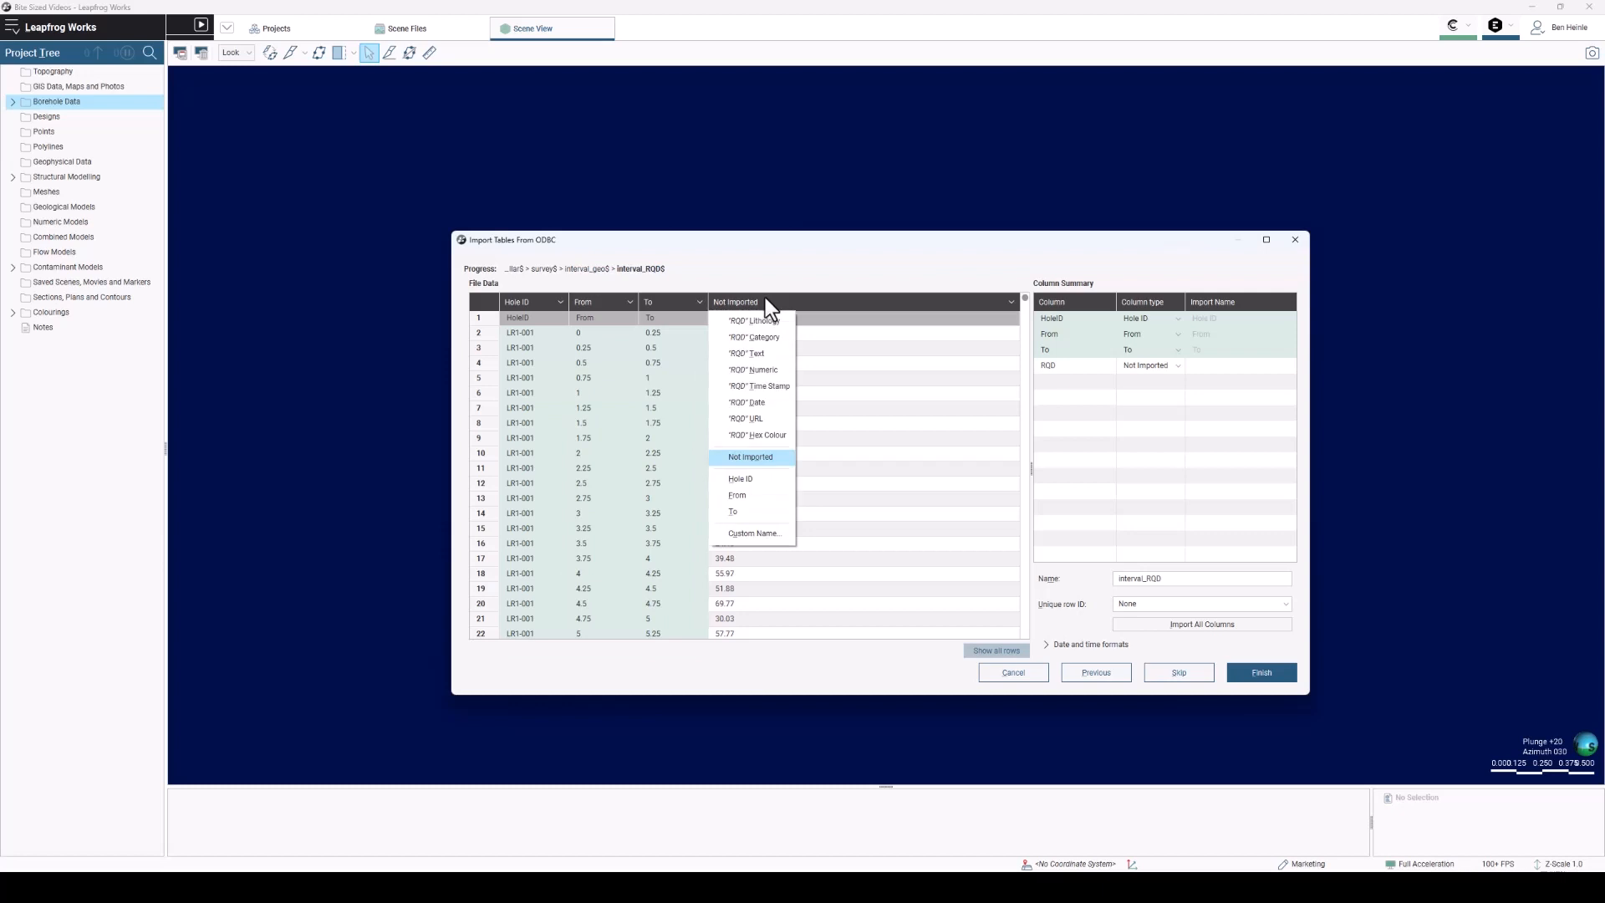
pyautogui.click(776, 369)
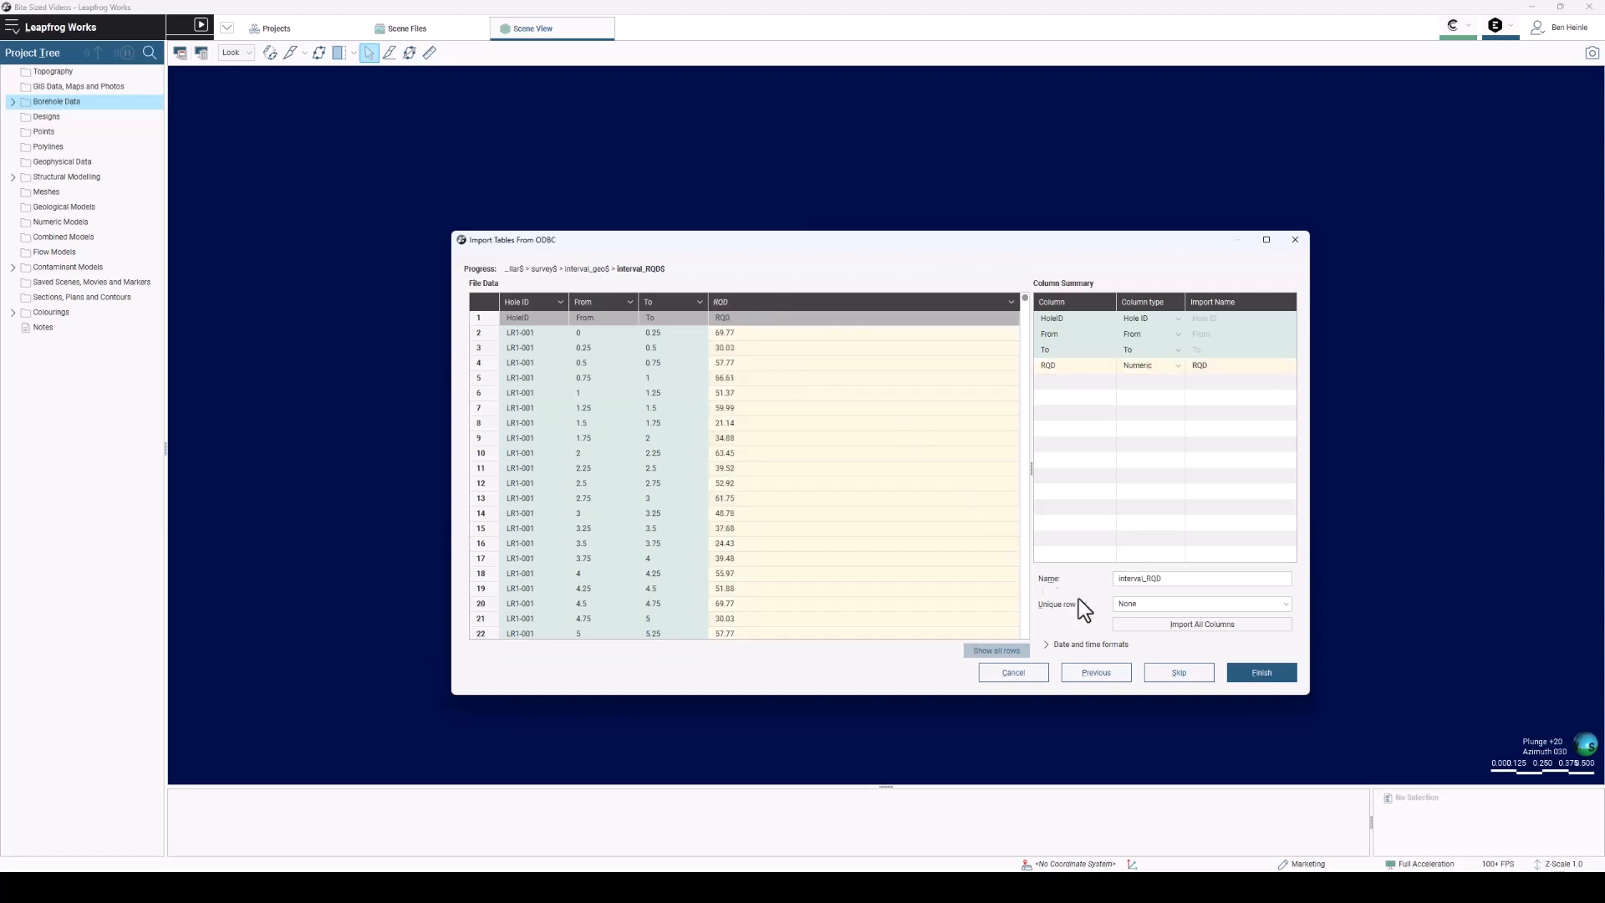
pyautogui.click(1265, 672)
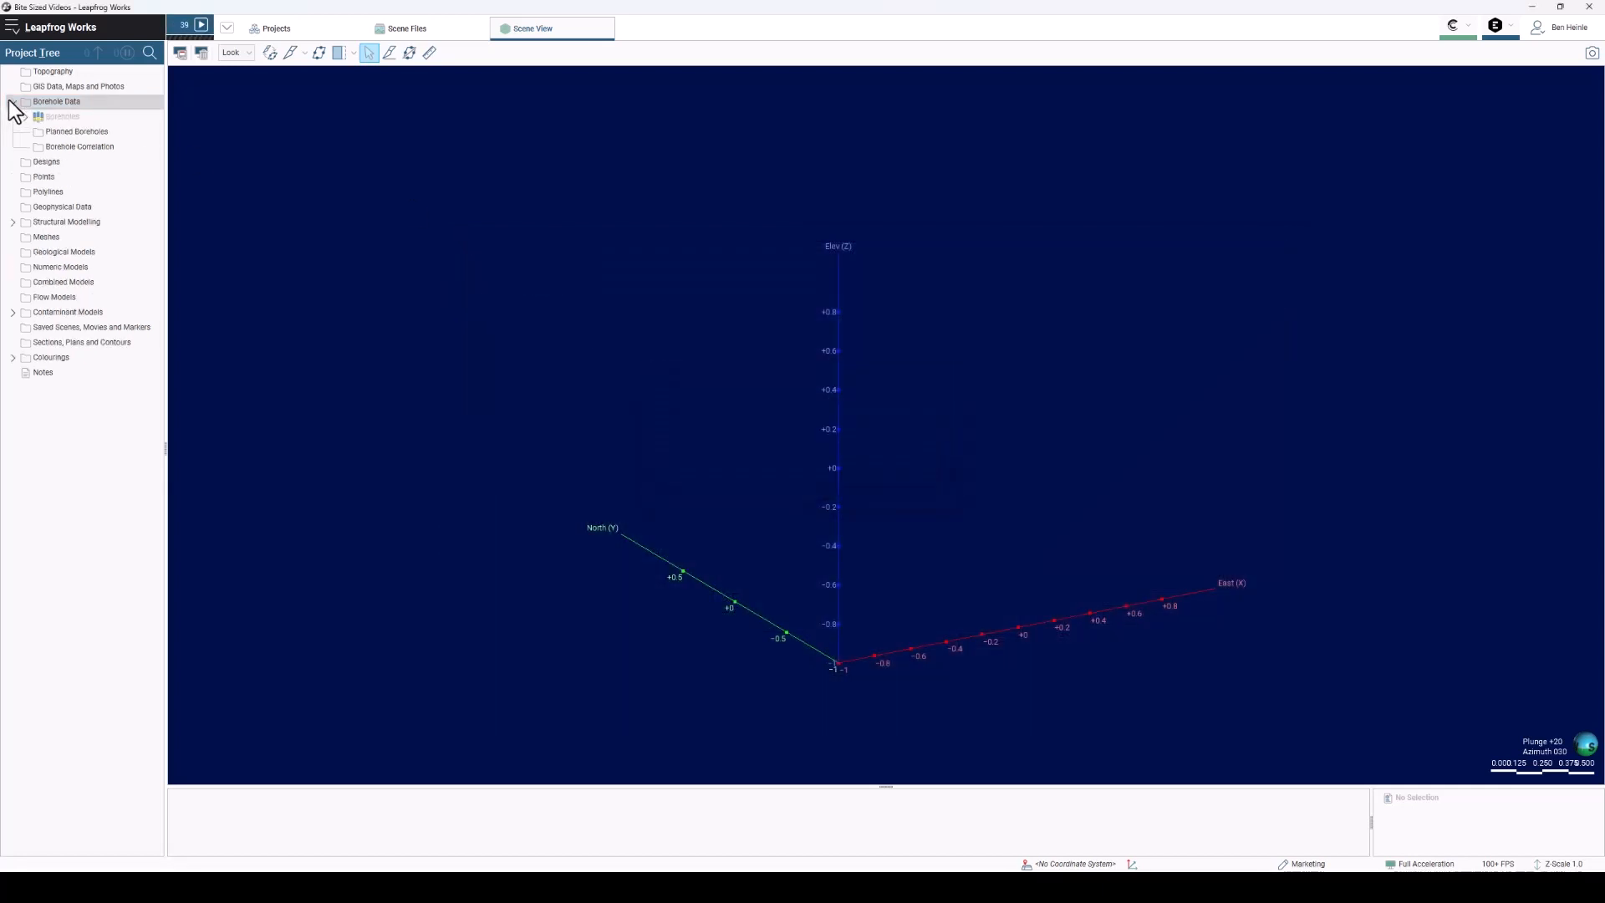
# Add the imported collar and interval_geo tables from Boreholes to the scene
pyautogui.click(25, 117)
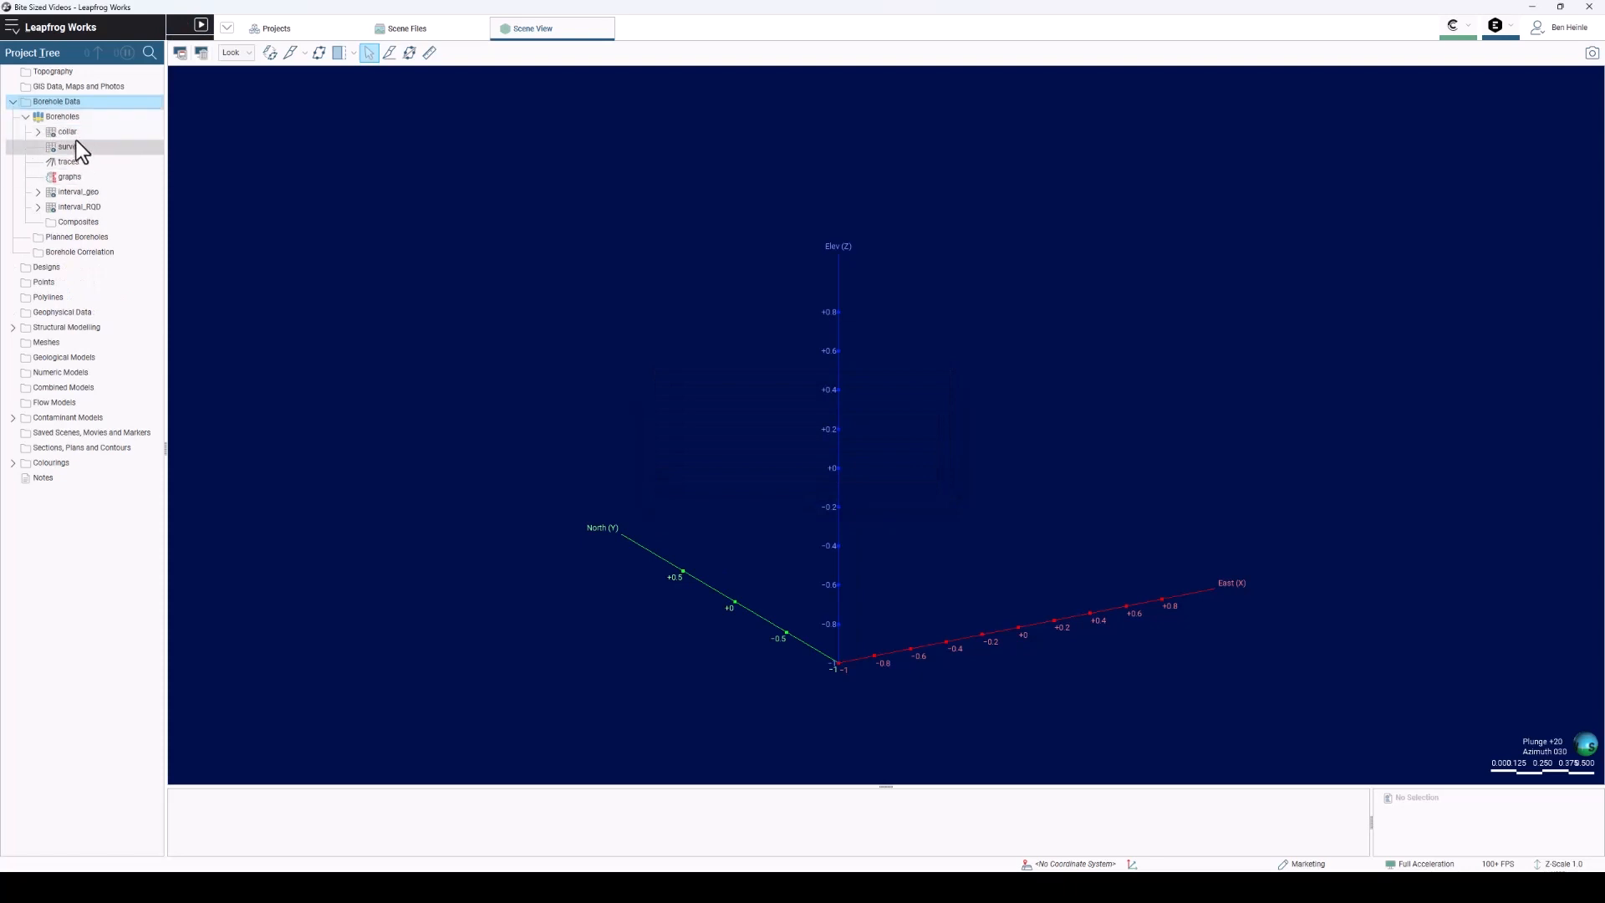
pyautogui.moveTo(67, 131); pyautogui.dragTo(447, 200)
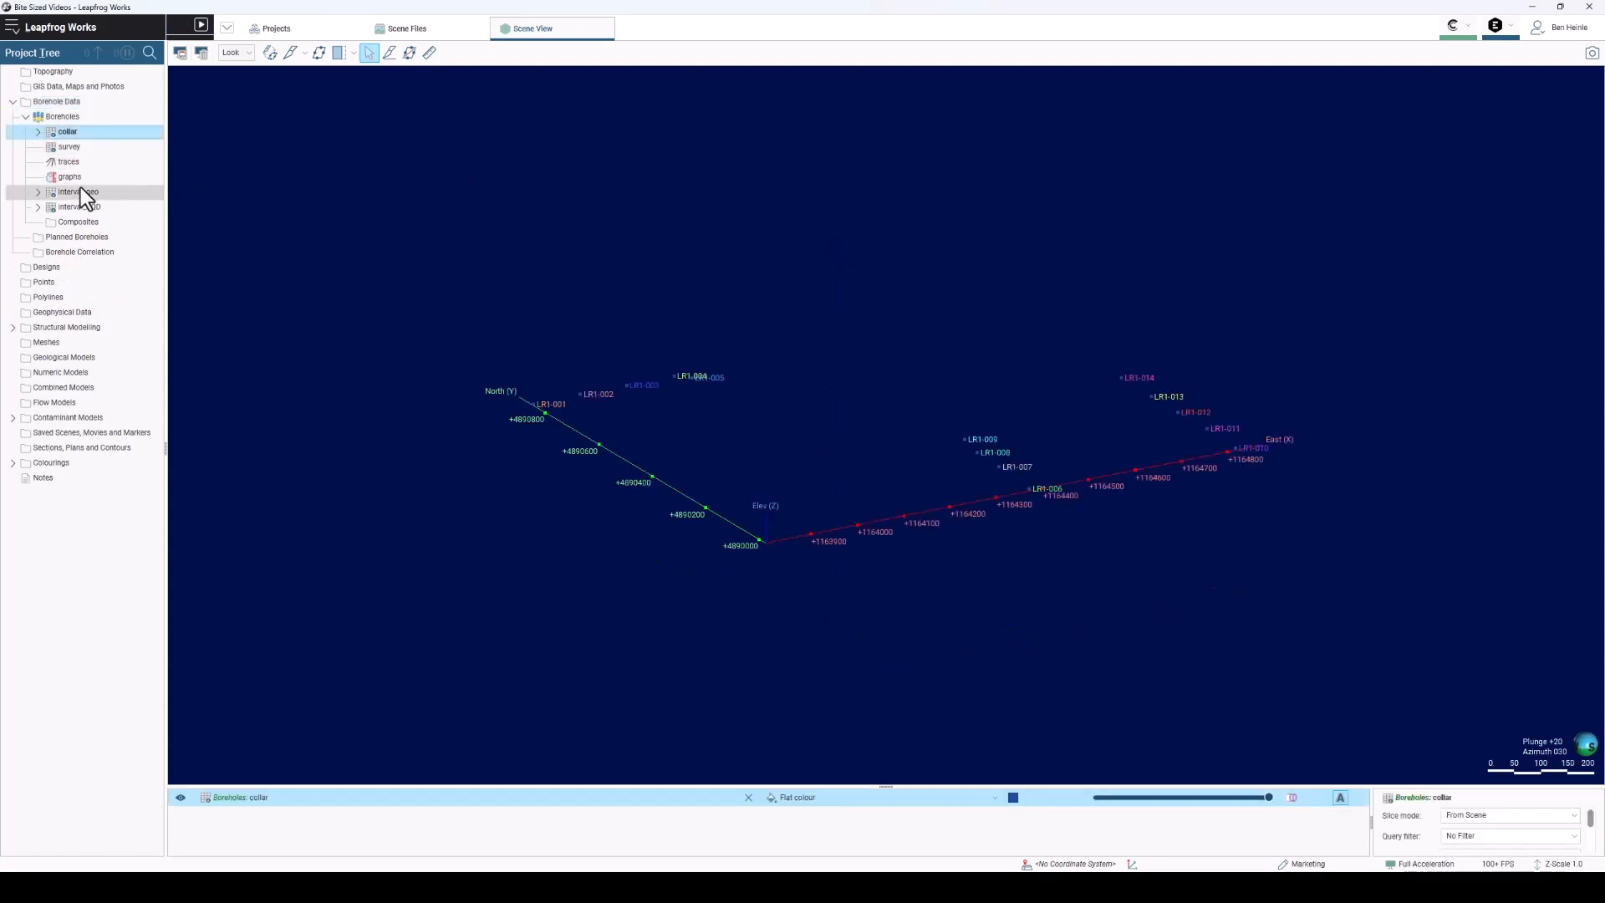
pyautogui.moveTo(80, 191); pyautogui.dragTo(543, 205)
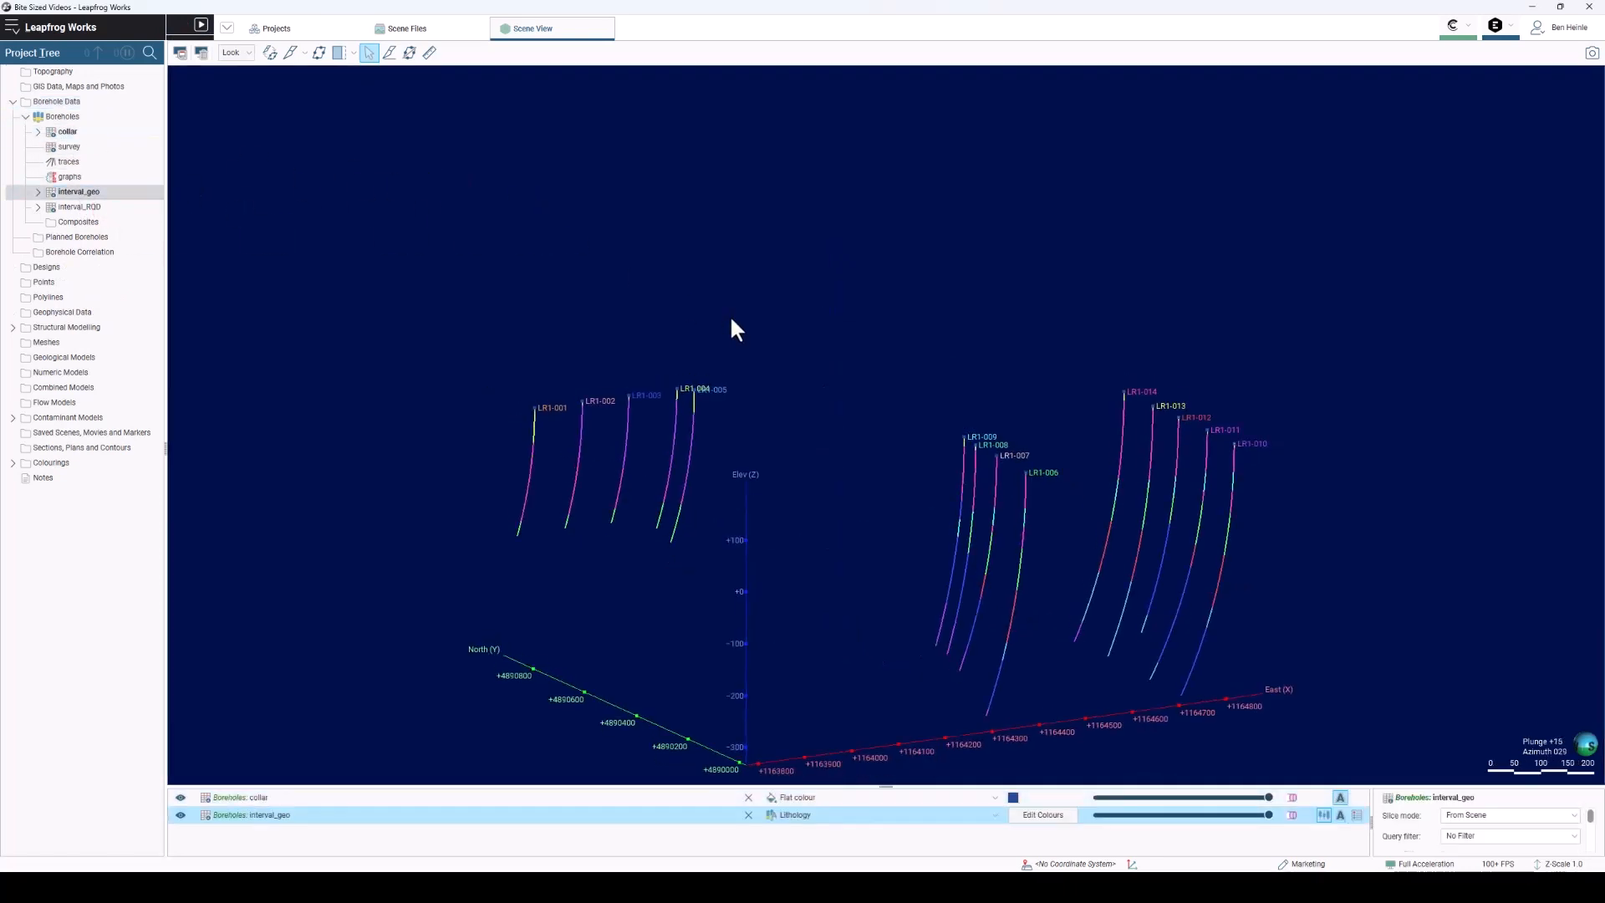
# Display the interval_geo intervals as solid cylinders and the collars as solid points with a point radius of 5
pyautogui.click(1291, 815)
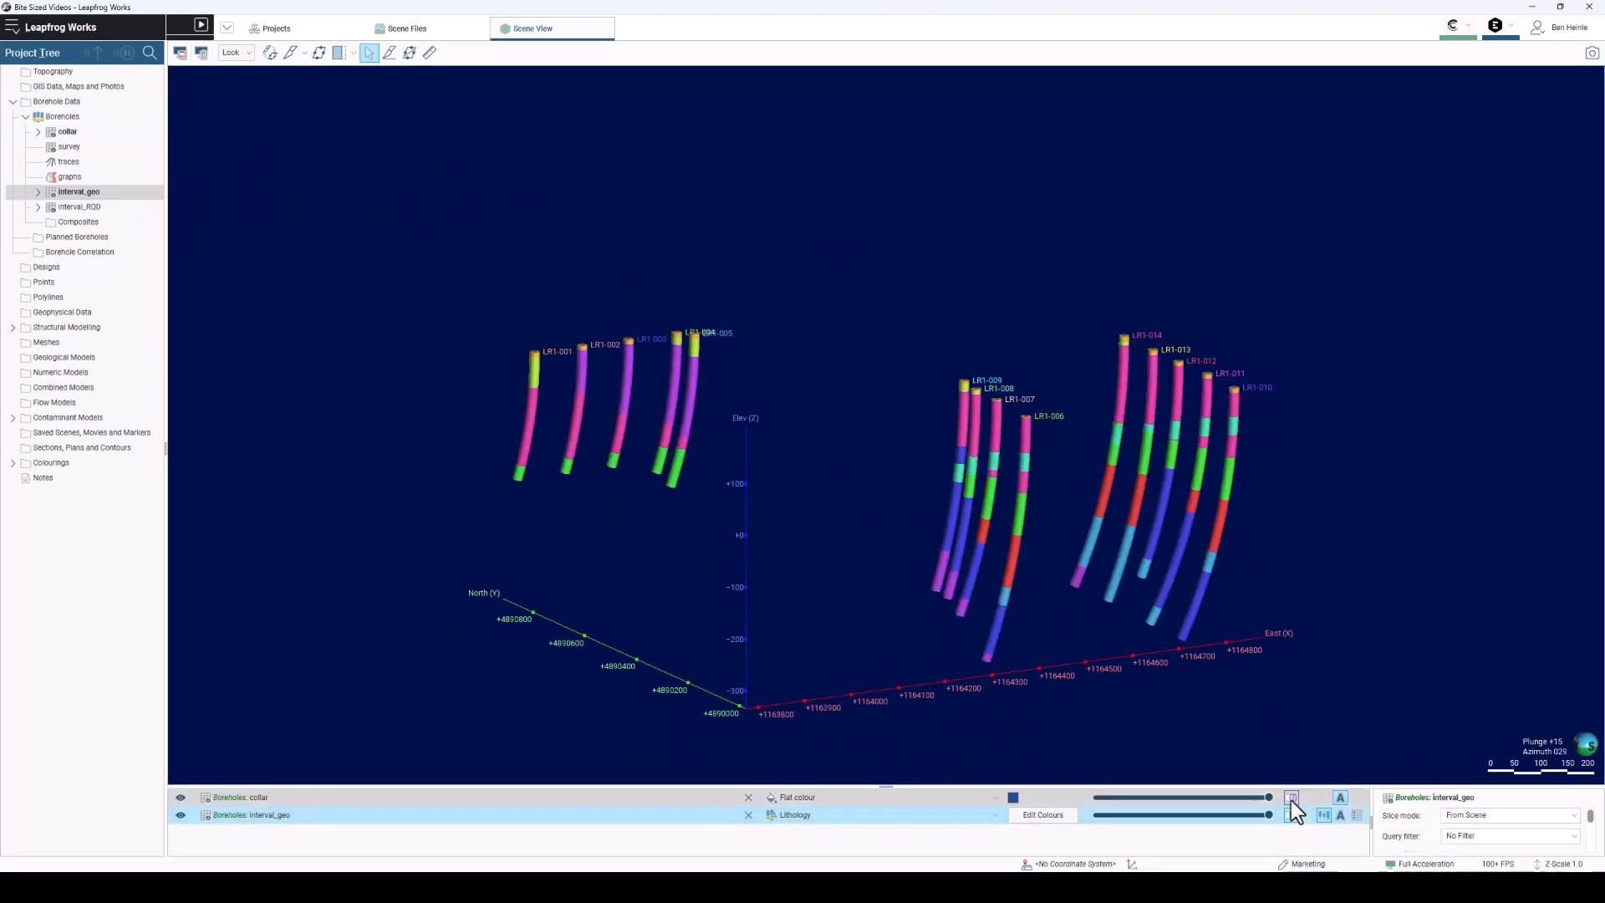
pyautogui.click(1321, 797)
pyautogui.moveTo(1442, 786); pyautogui.dragTo(1443, 711)
pyautogui.click(1586, 800)
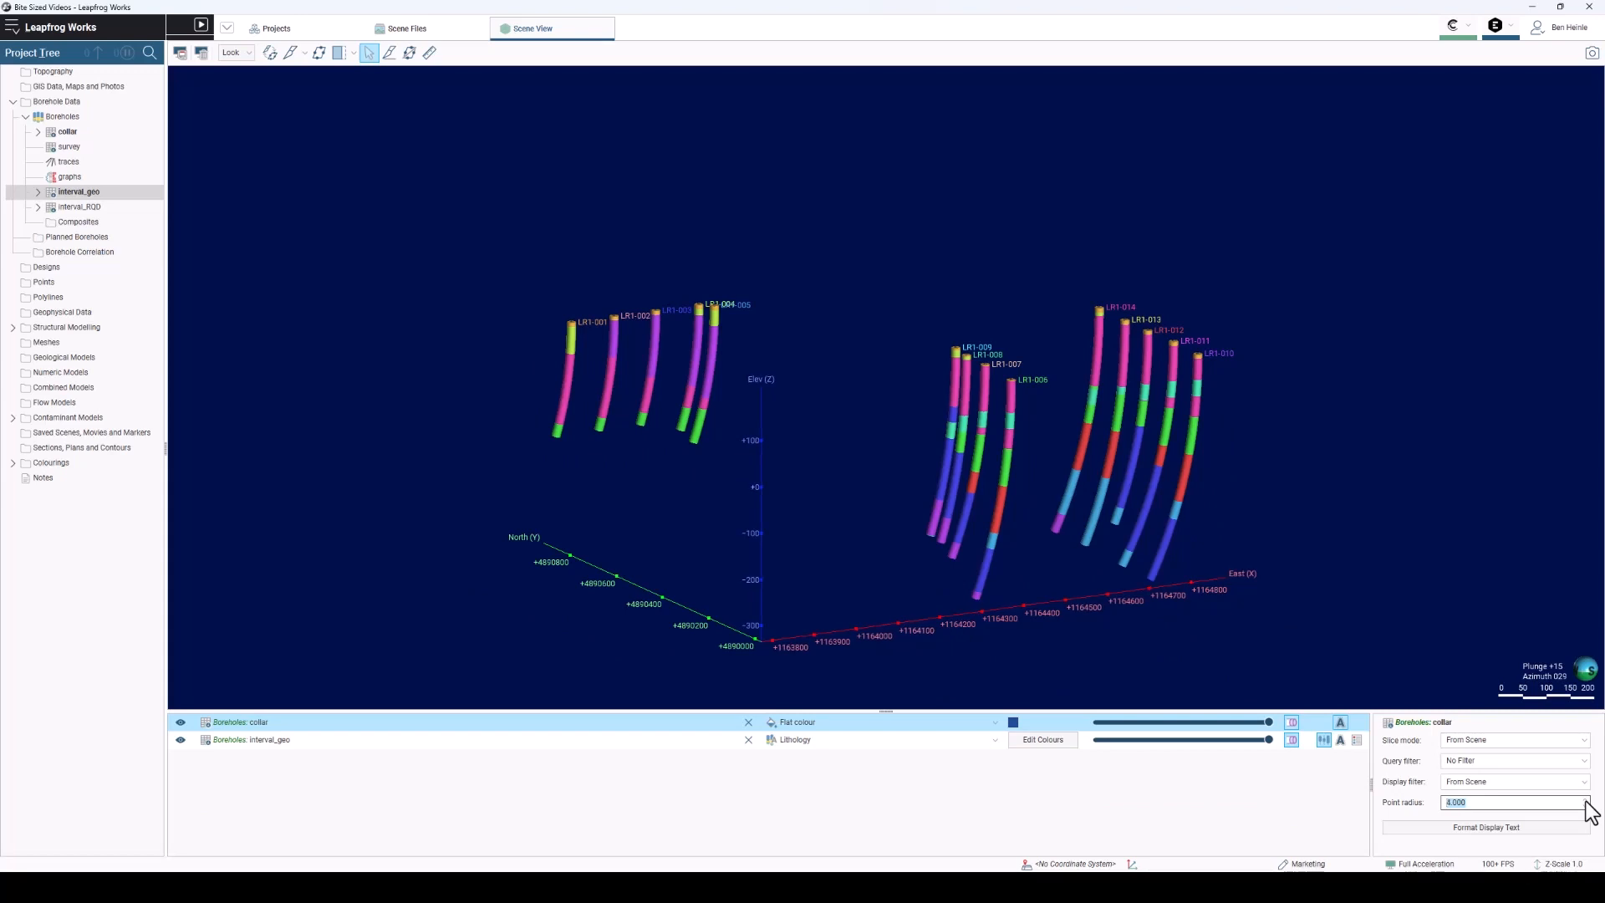
pyautogui.click(1586, 798)
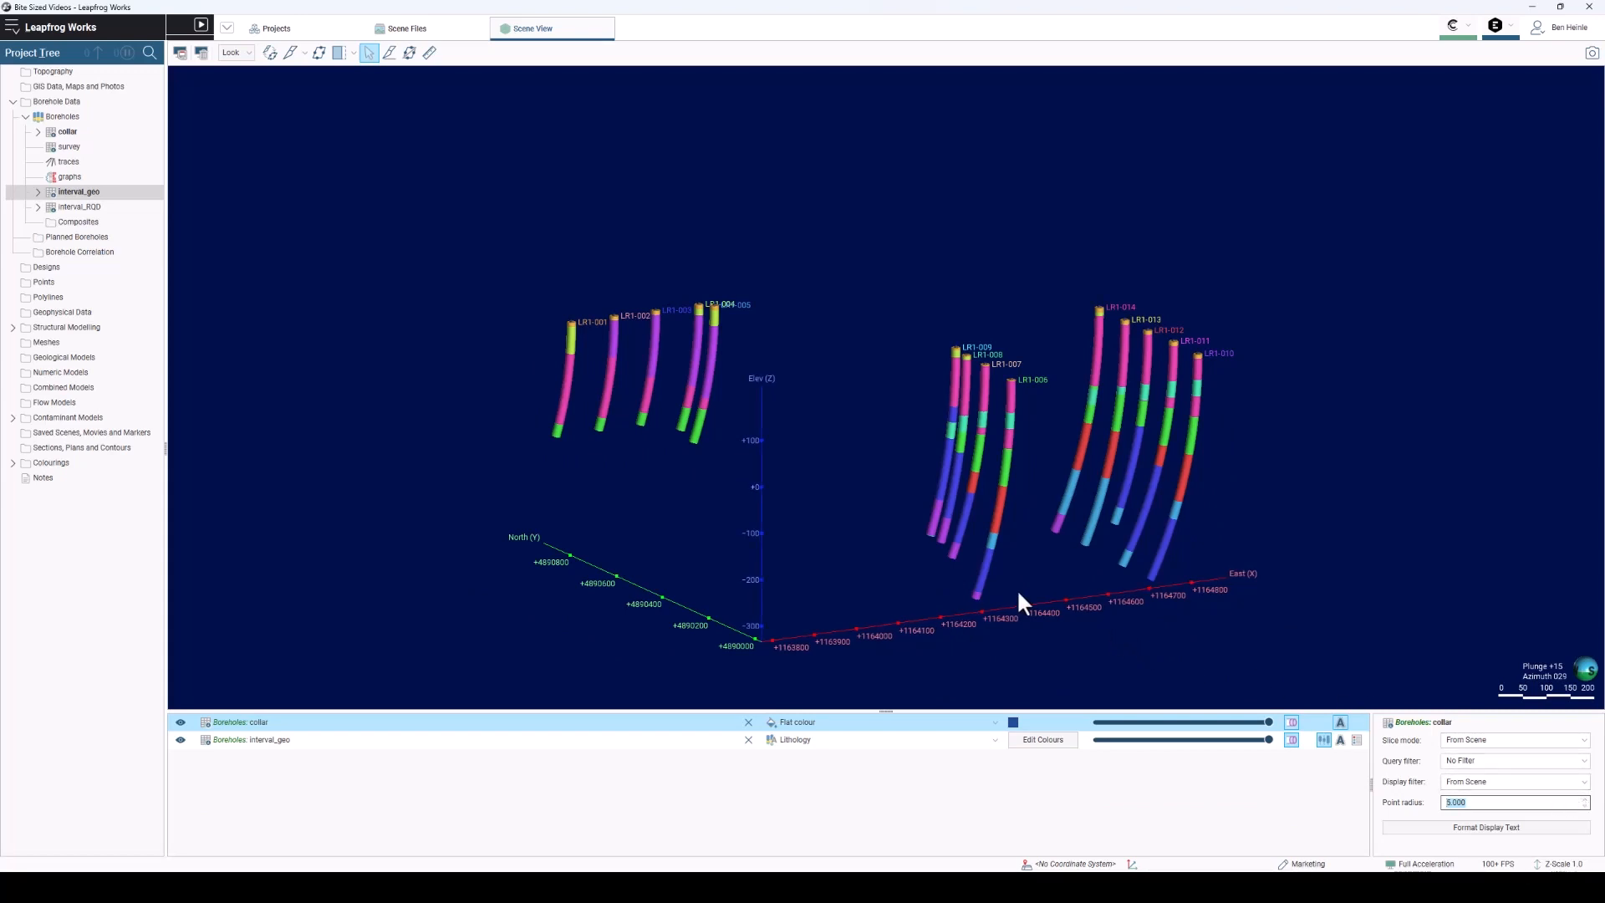